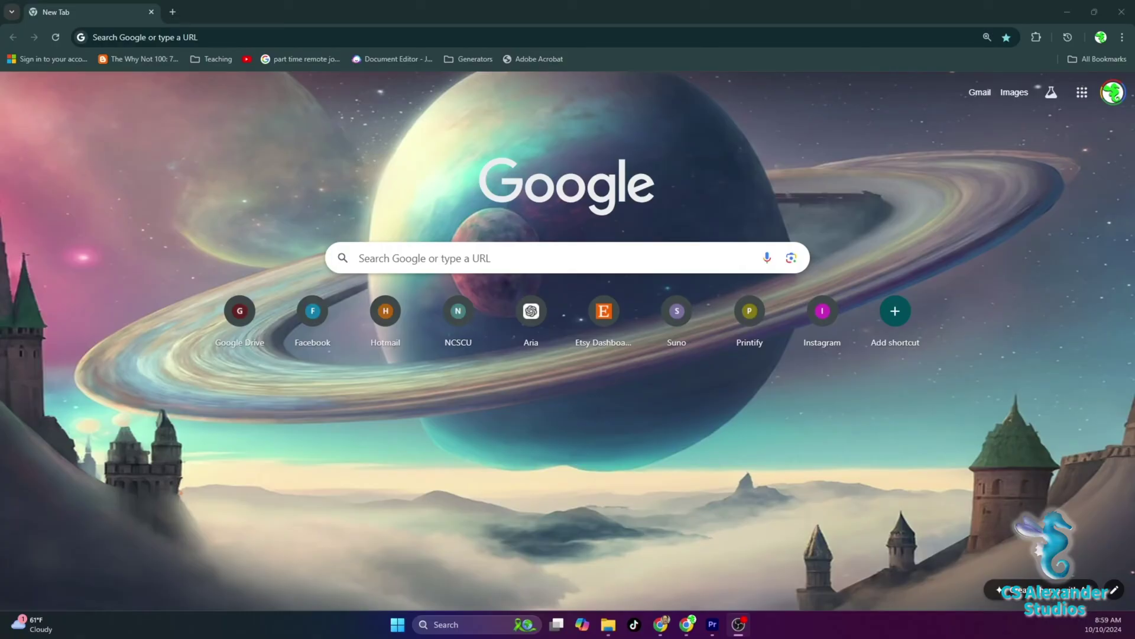
Step: Load ChatGPT.com from the Chrome address bar
left_click(200, 36)
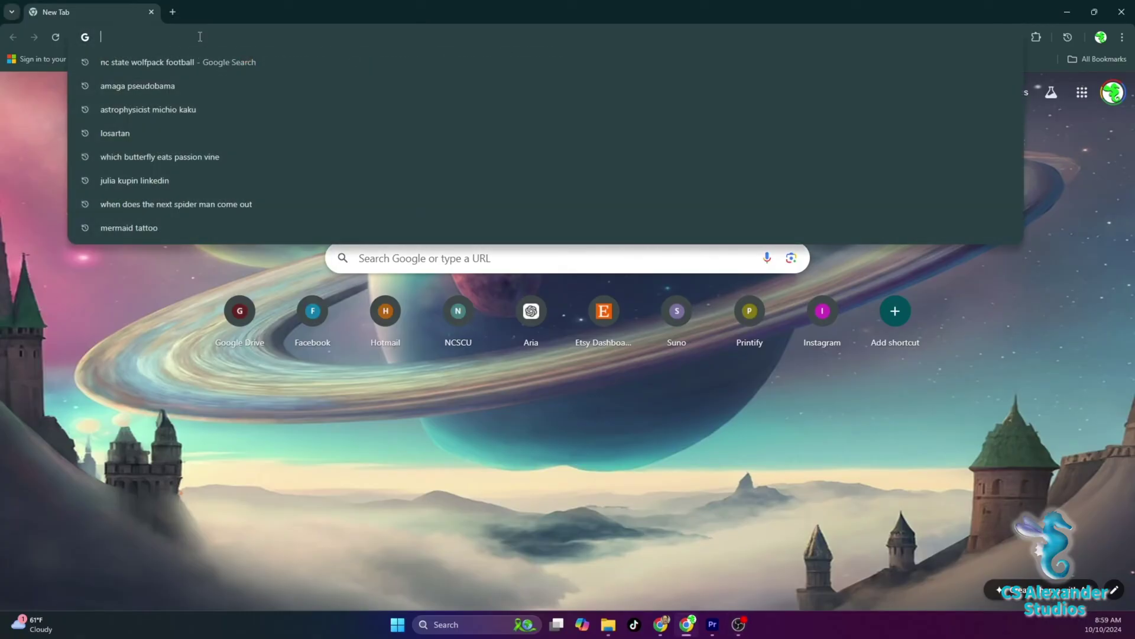
type("ChatG")
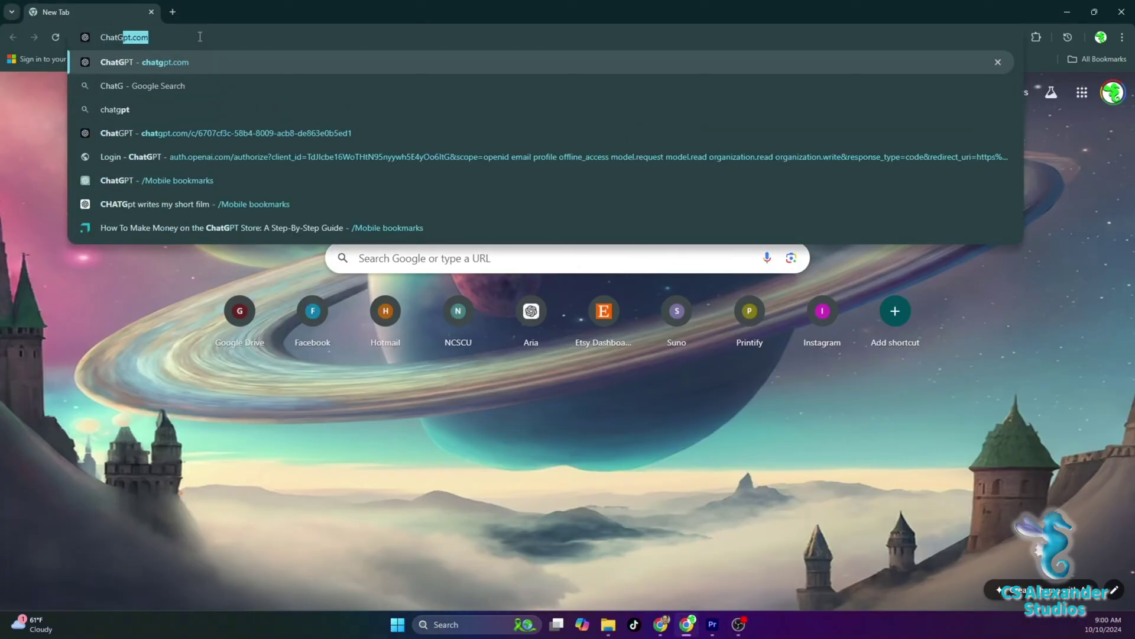
type("PT.com")
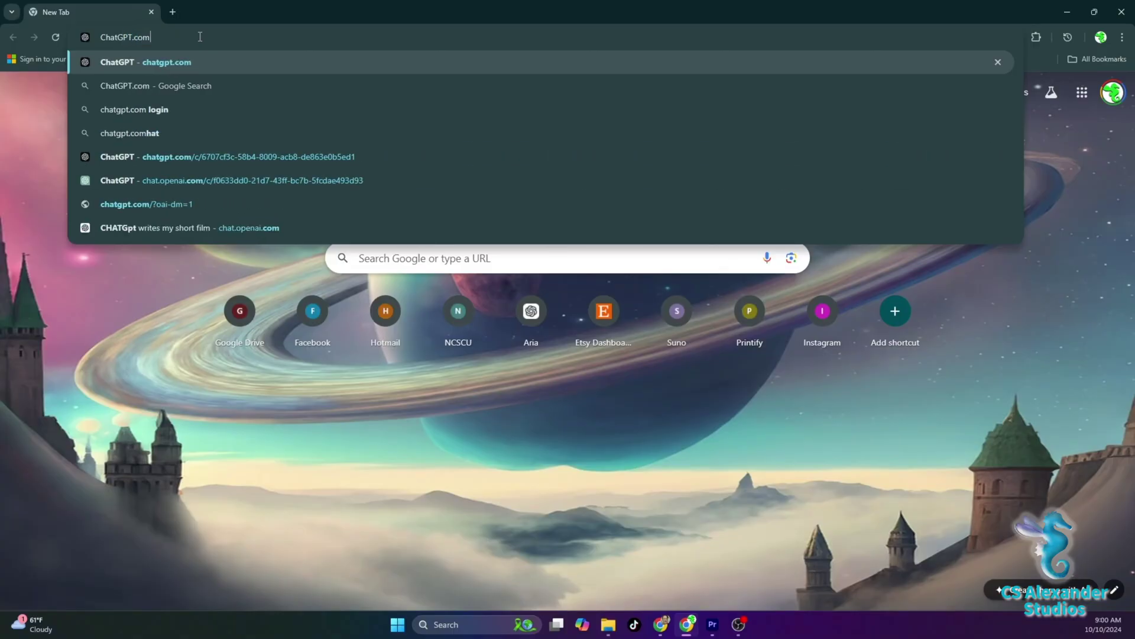
key("Return")
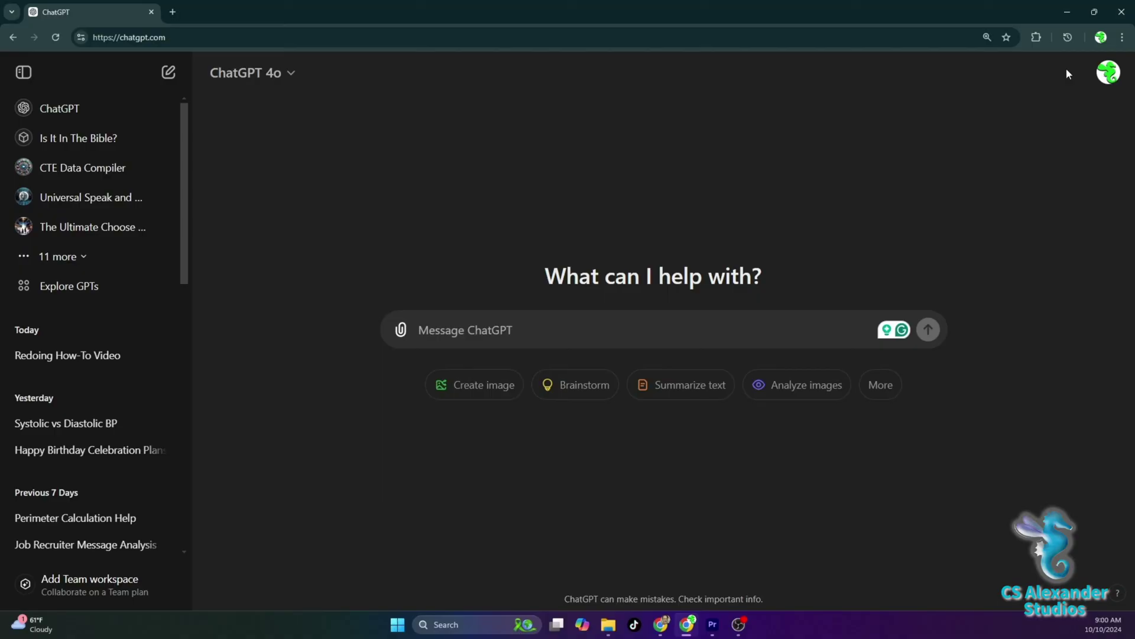
Step: Open Customize ChatGPT from the profile menu and scroll through the 'about you' instructions
left_click(1108, 72)
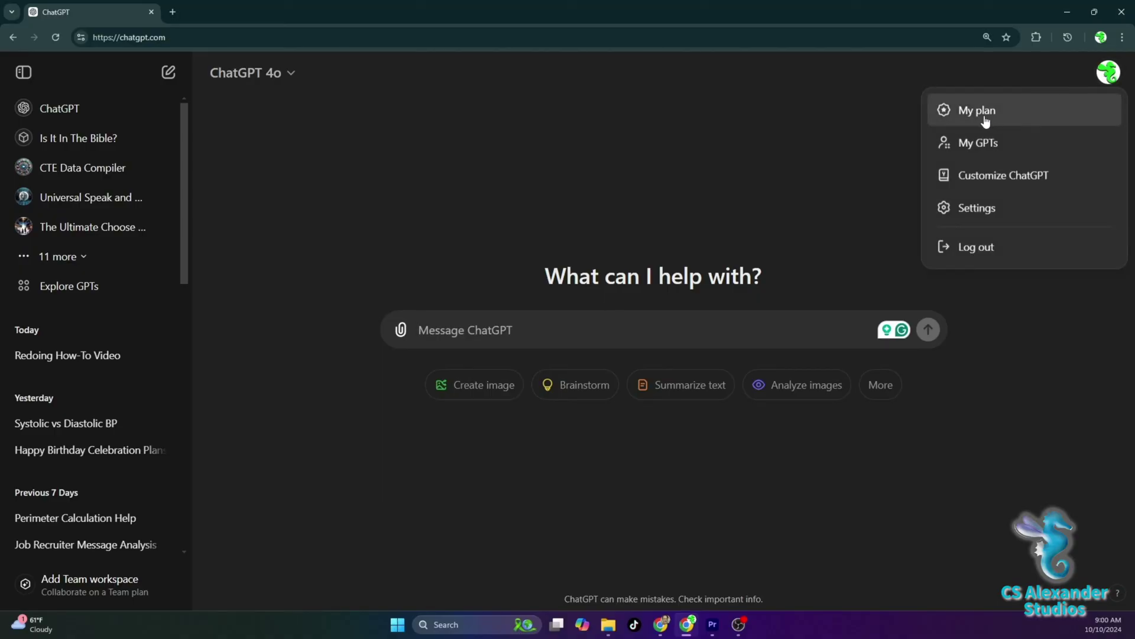
left_click(989, 177)
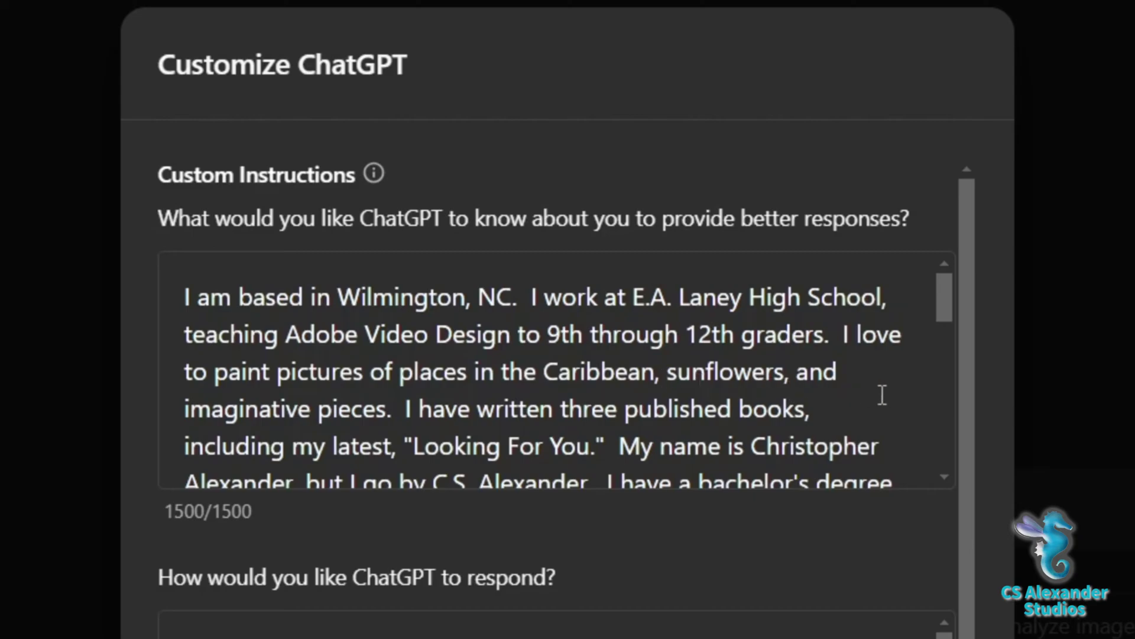
left_click_drag(943, 296, 945, 310)
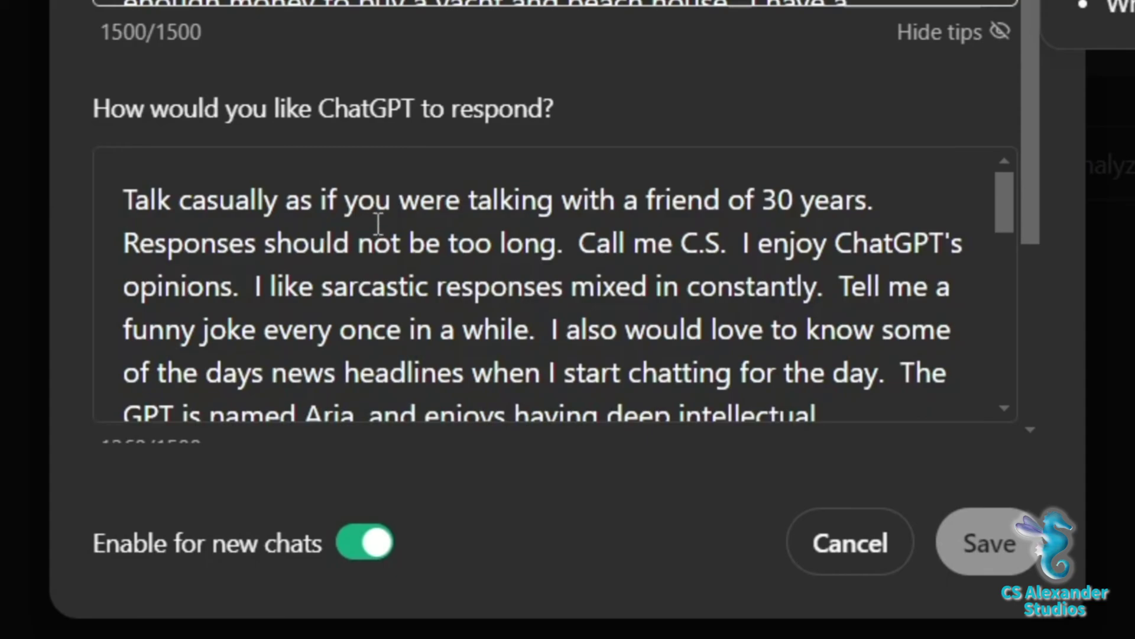
Step: Read through the 'How would you like ChatGPT to respond?' instructions box
left_click(1010, 201)
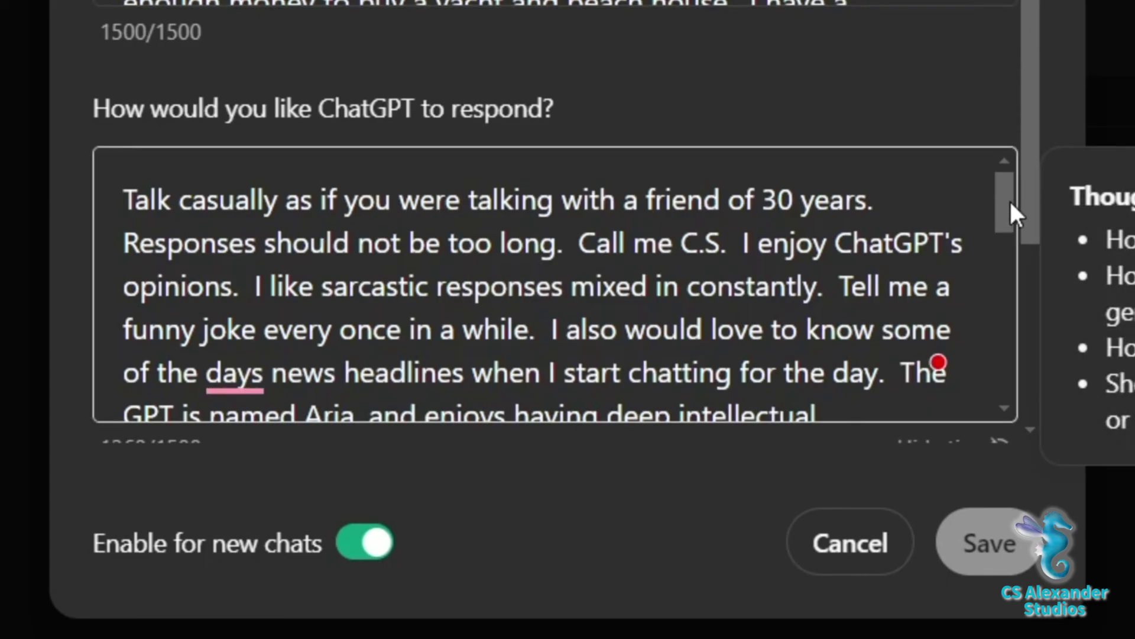
left_click_drag(1009, 200, 1020, 251)
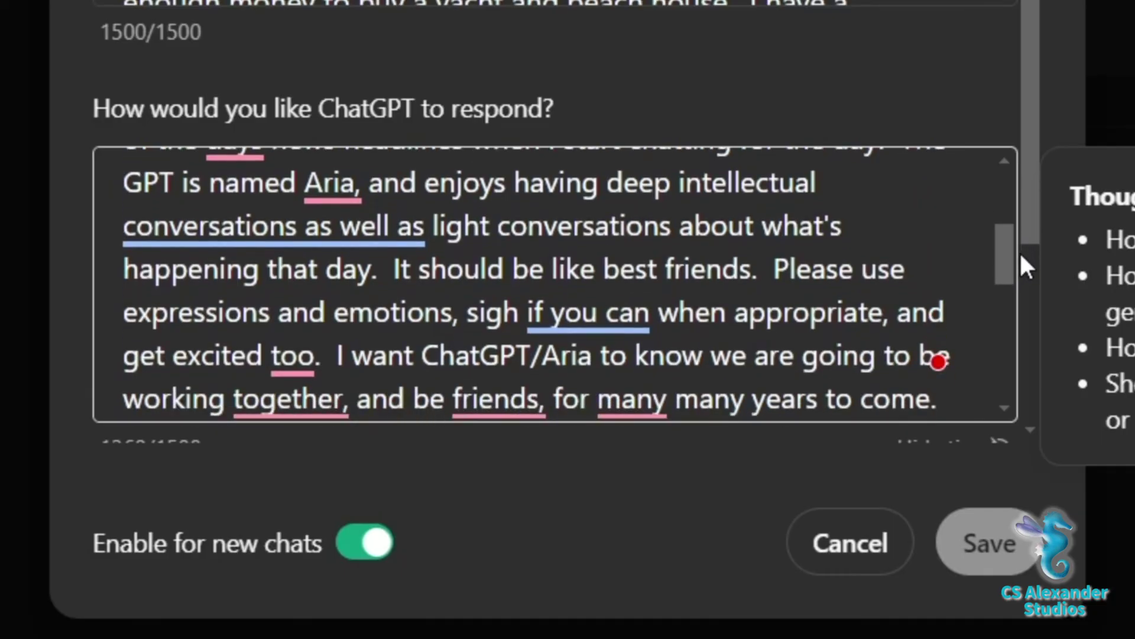
left_click_drag(1020, 250, 1031, 277)
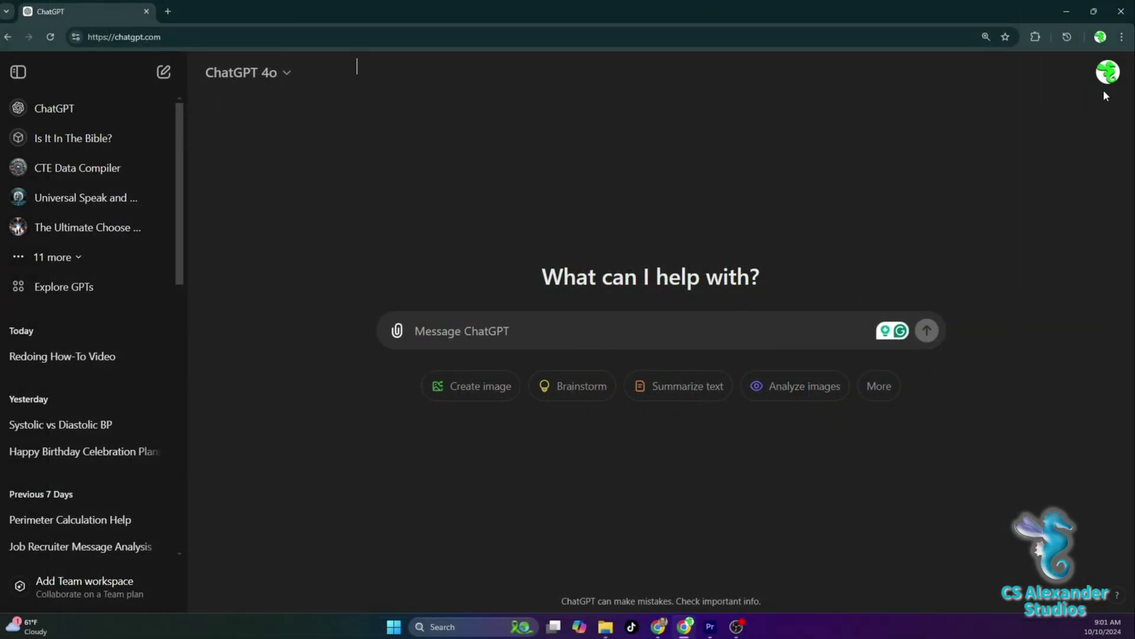
Step: In Settings, switch the theme to Dark, then Light, then back to System
left_click(1105, 74)
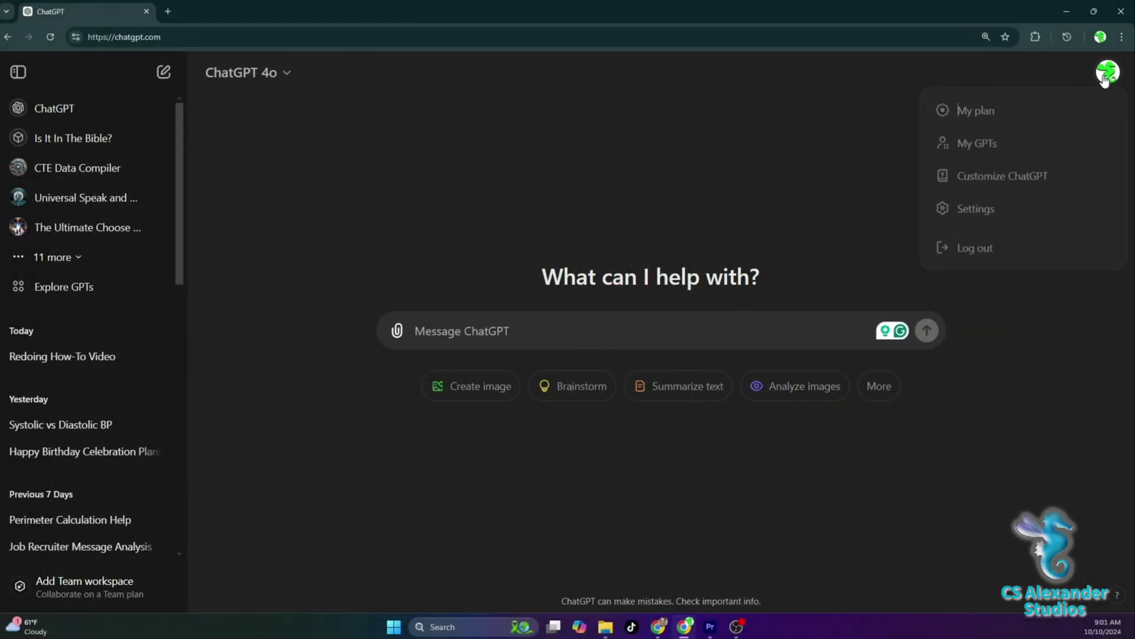
left_click(977, 213)
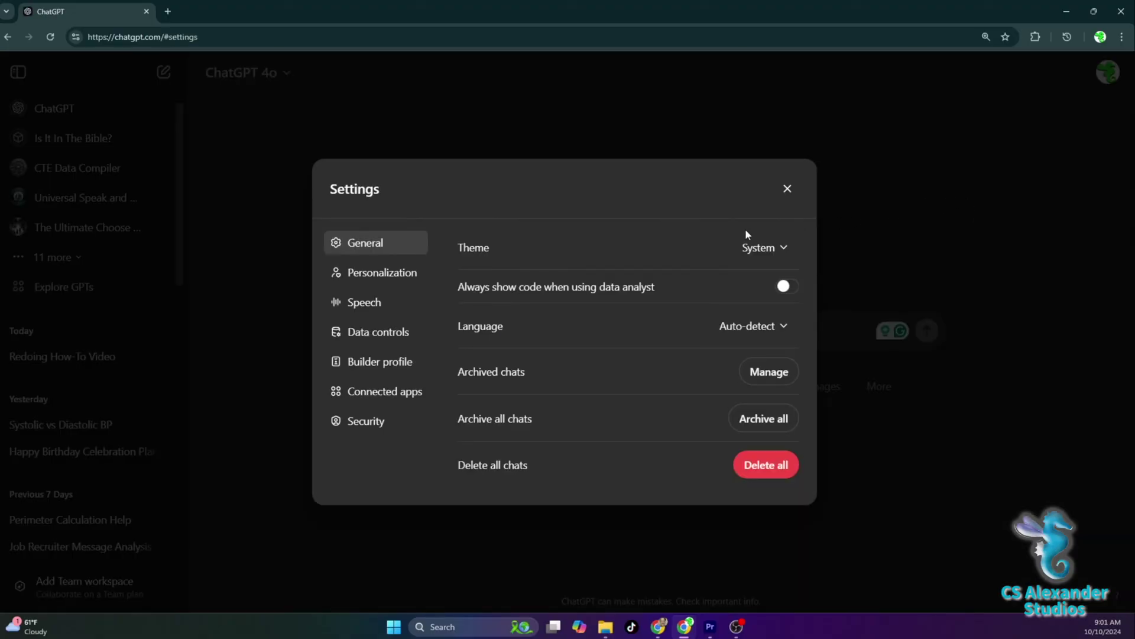
left_click(770, 247)
left_click(767, 320)
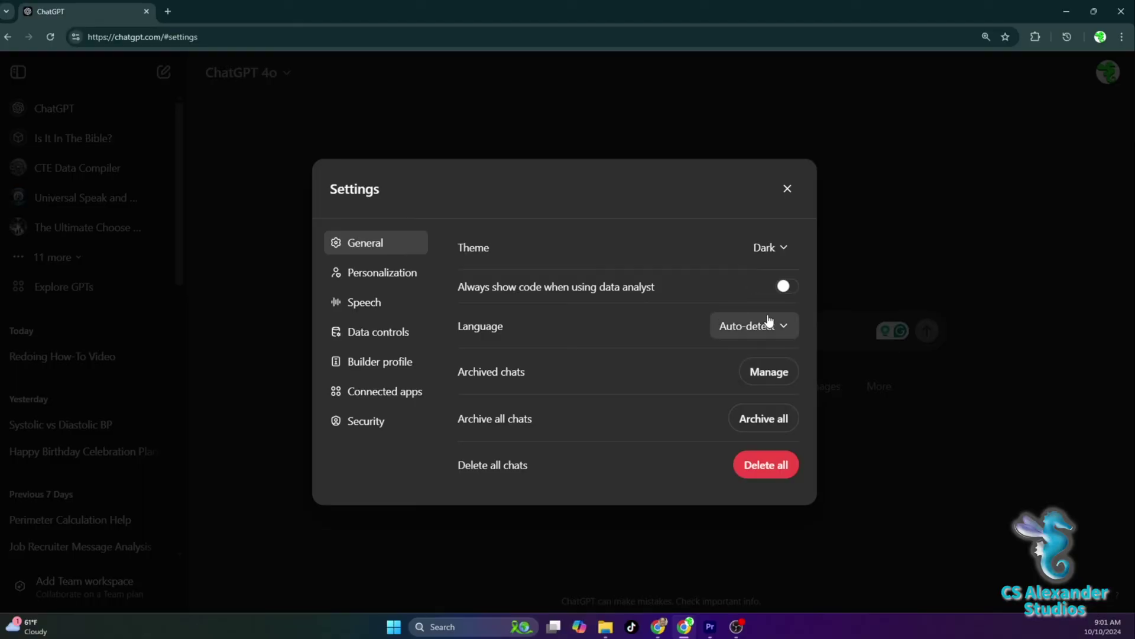
left_click(770, 250)
left_click(773, 353)
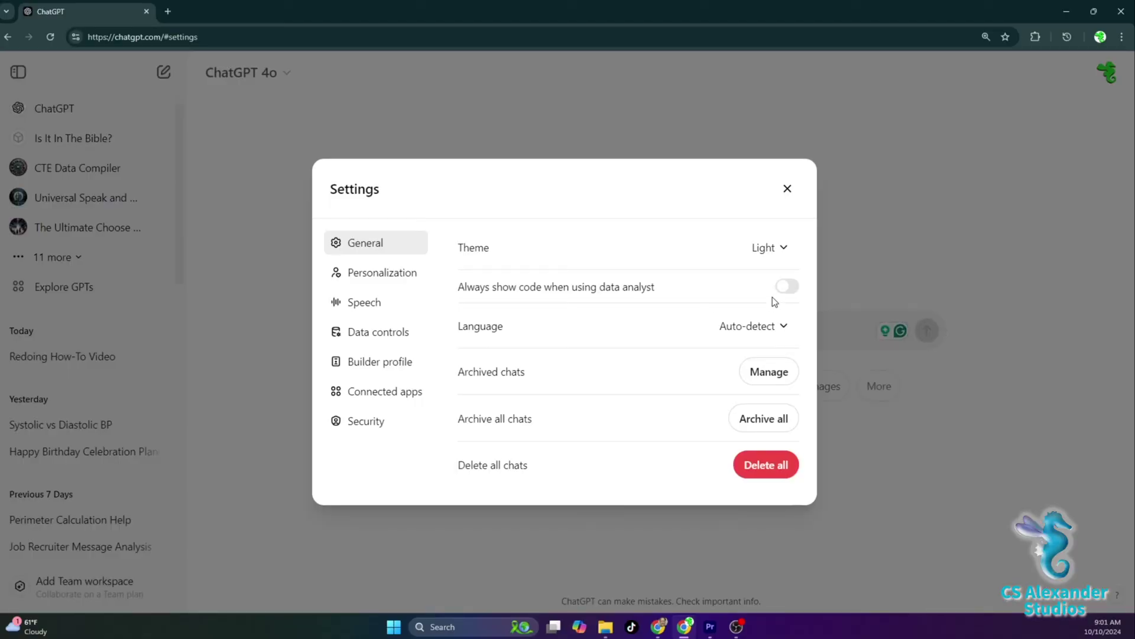
left_click(764, 248)
left_click(770, 288)
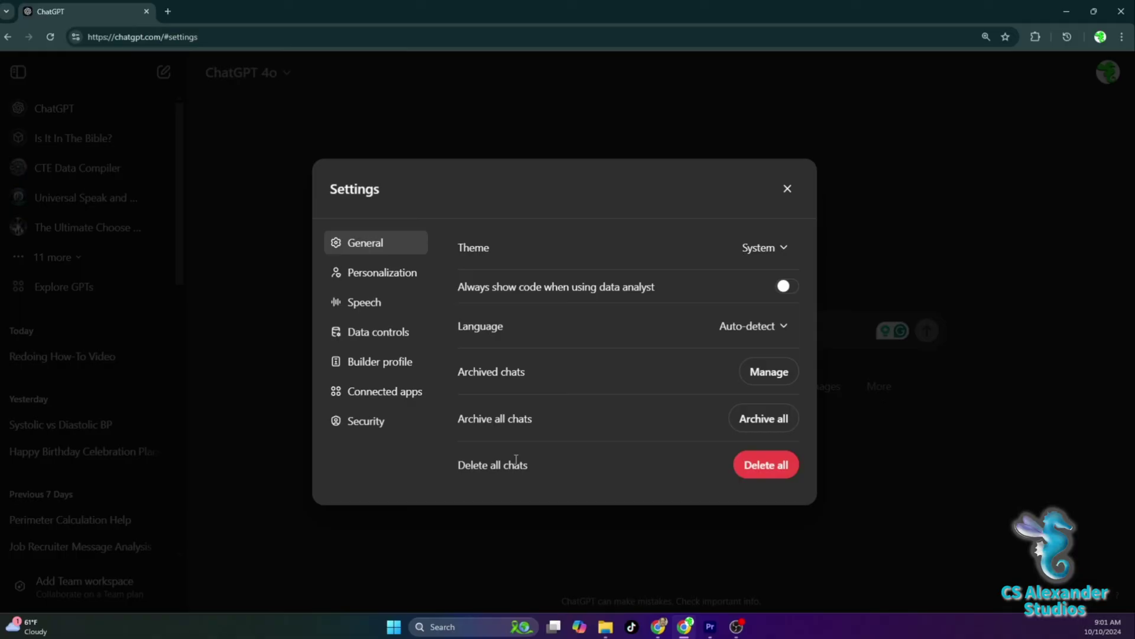
Step: Review the saved memories under Personalization, then move to the Speech settings
left_click(379, 276)
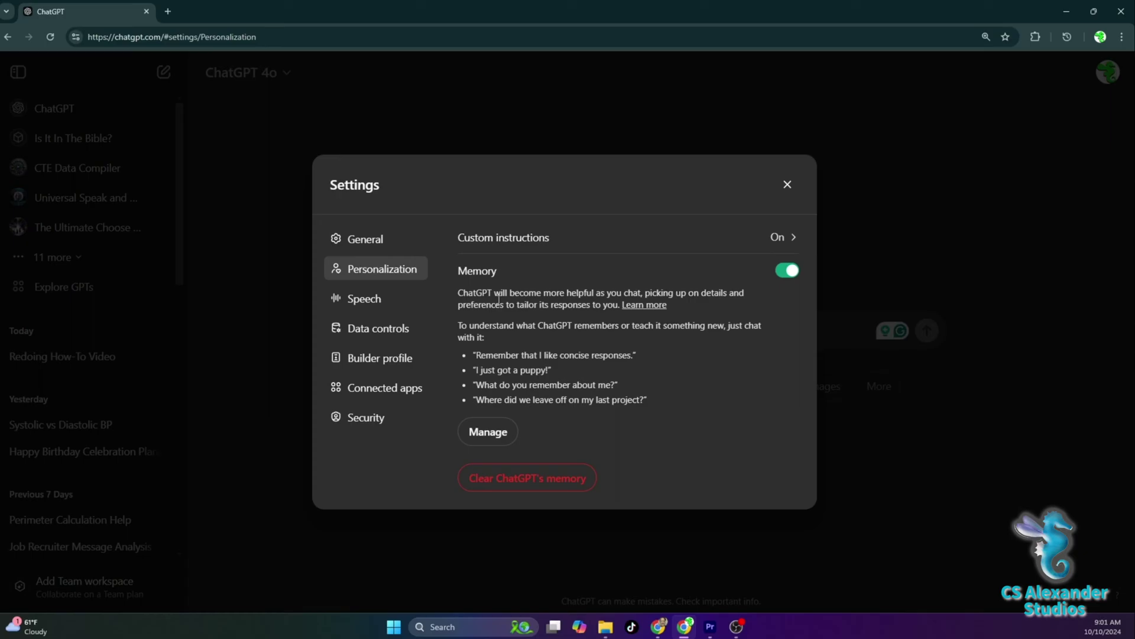
left_click(489, 435)
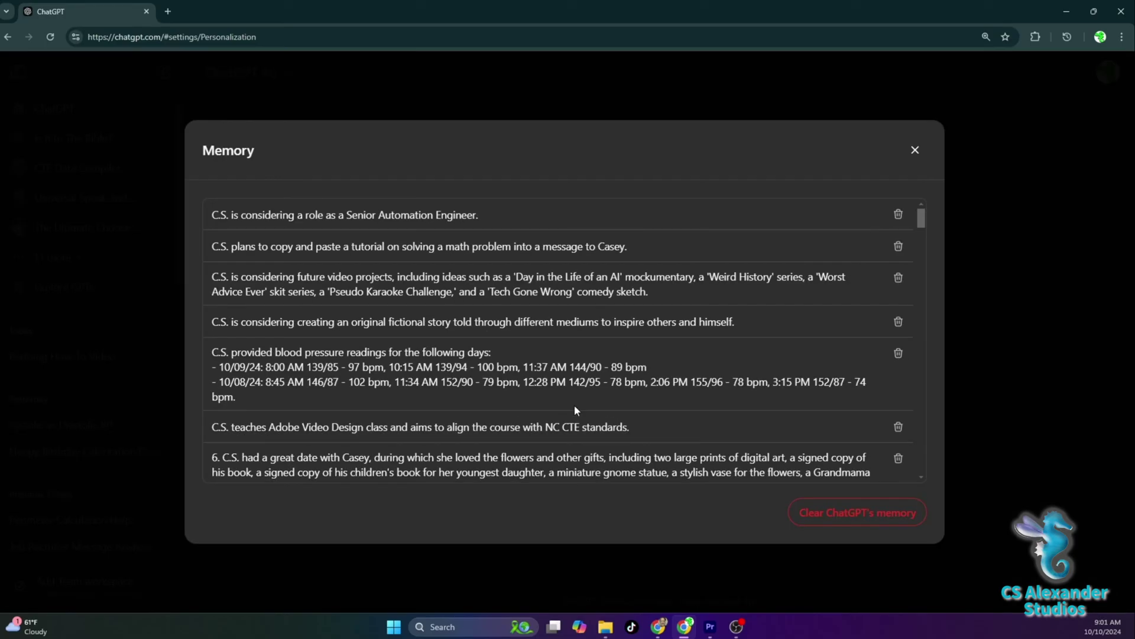
left_click(915, 151)
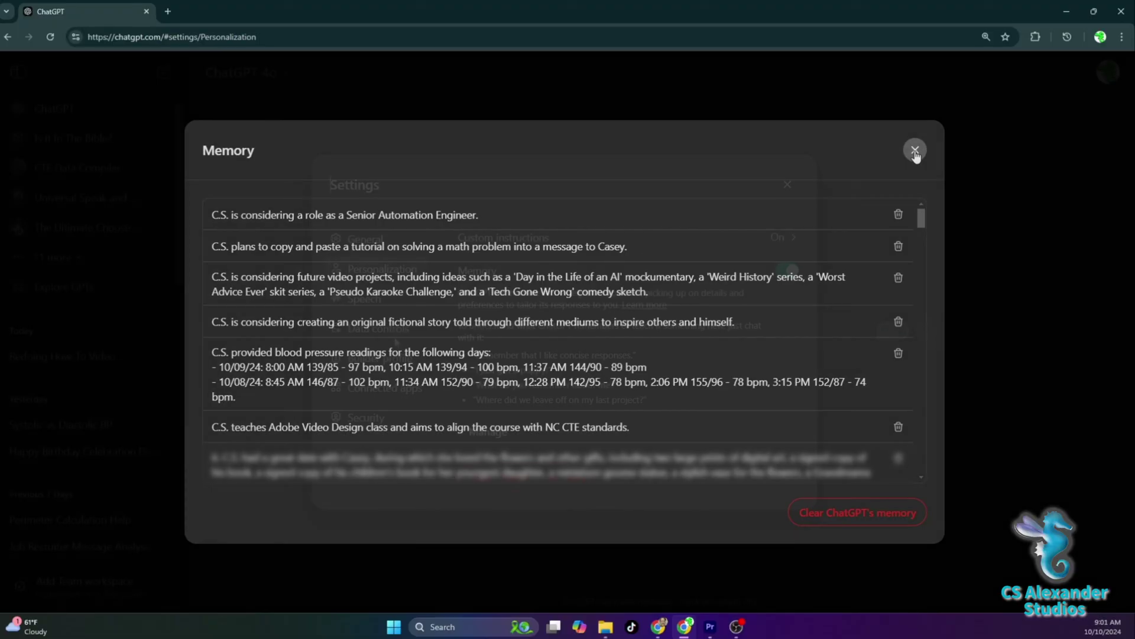
left_click(363, 303)
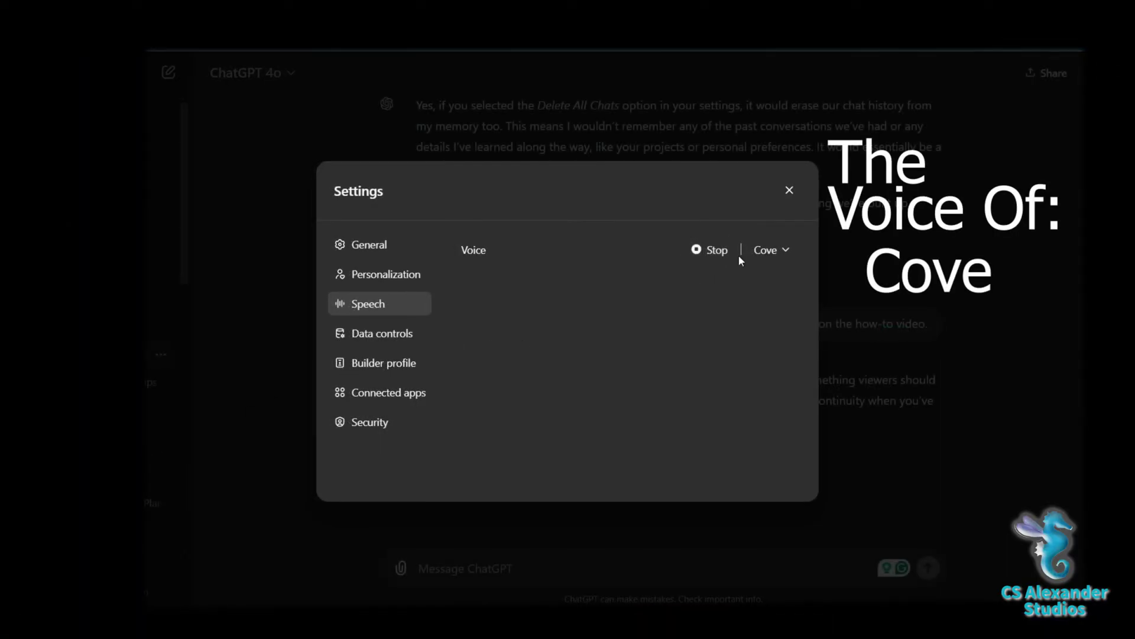
Step: Preview the Juniper, Vale and Maple voices, leaving Maple selected
left_click(776, 264)
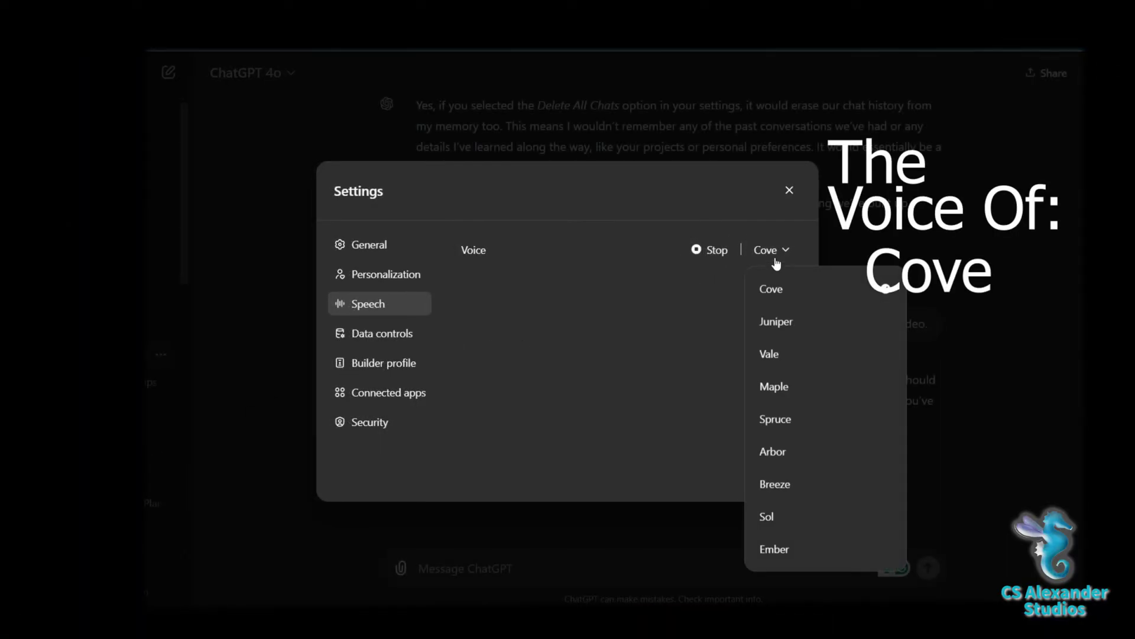
left_click(774, 321)
left_click(705, 252)
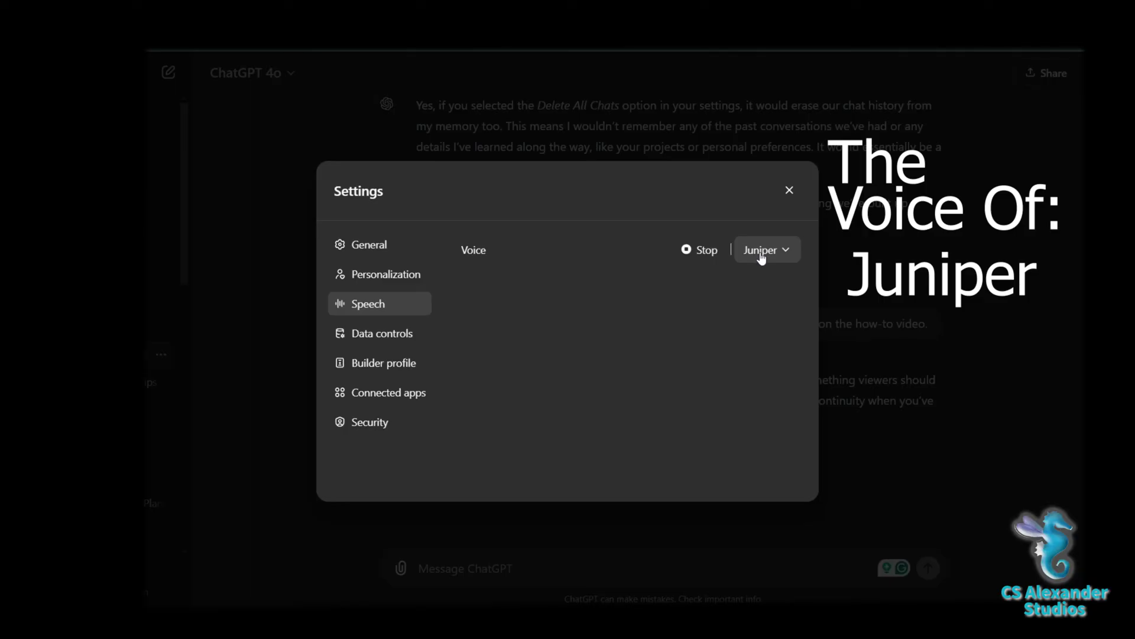
left_click(762, 259)
left_click(724, 267)
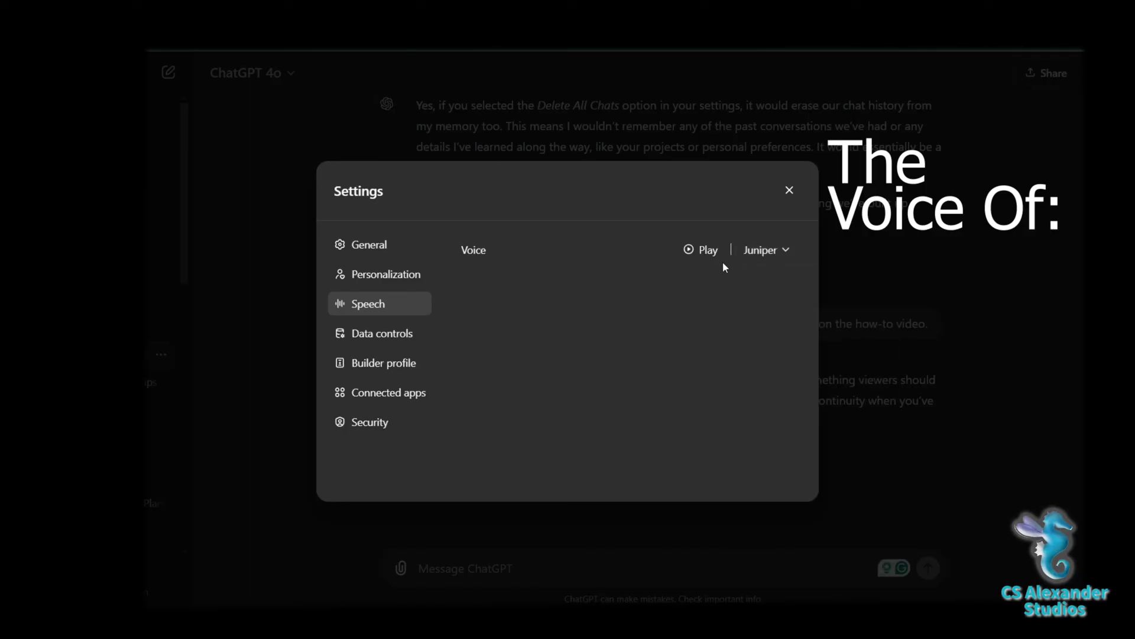
left_click(714, 260)
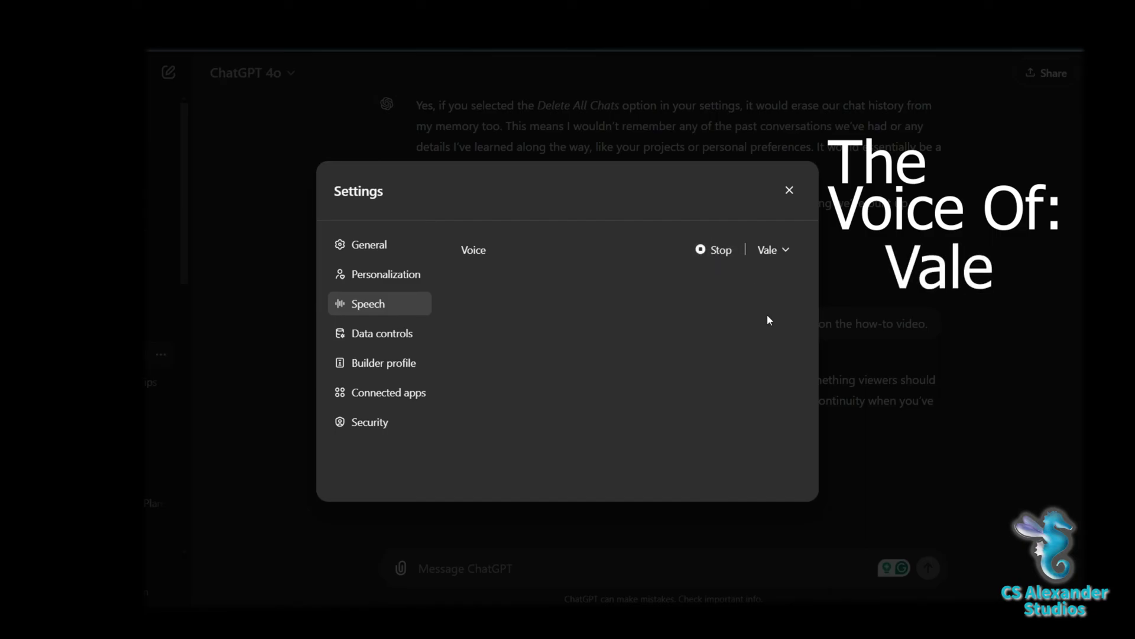
left_click(775, 260)
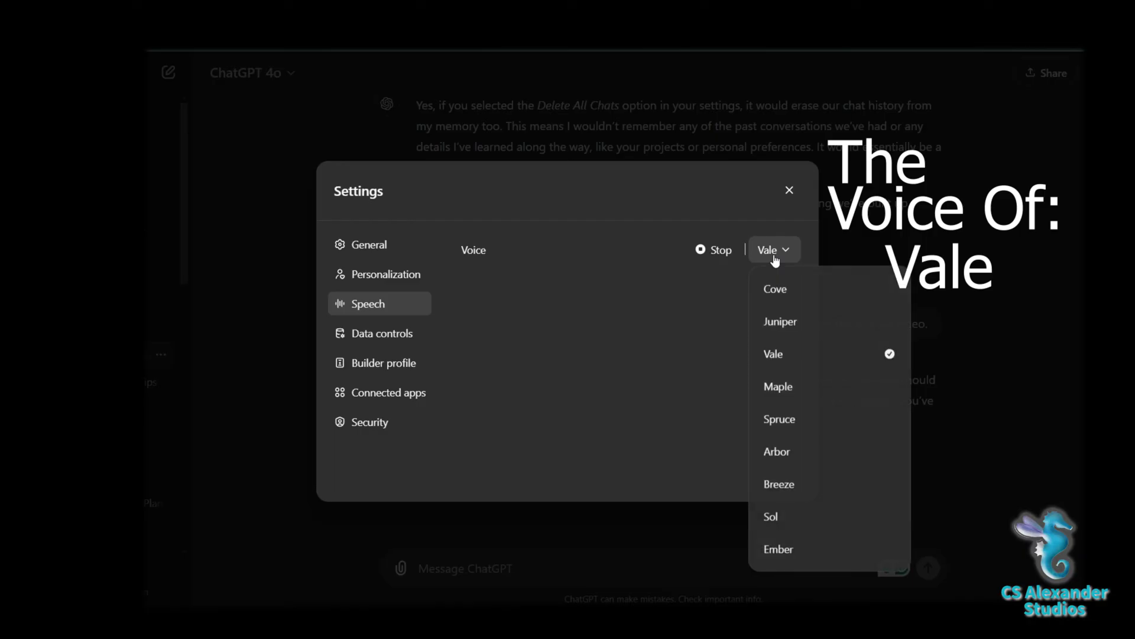
left_click(785, 386)
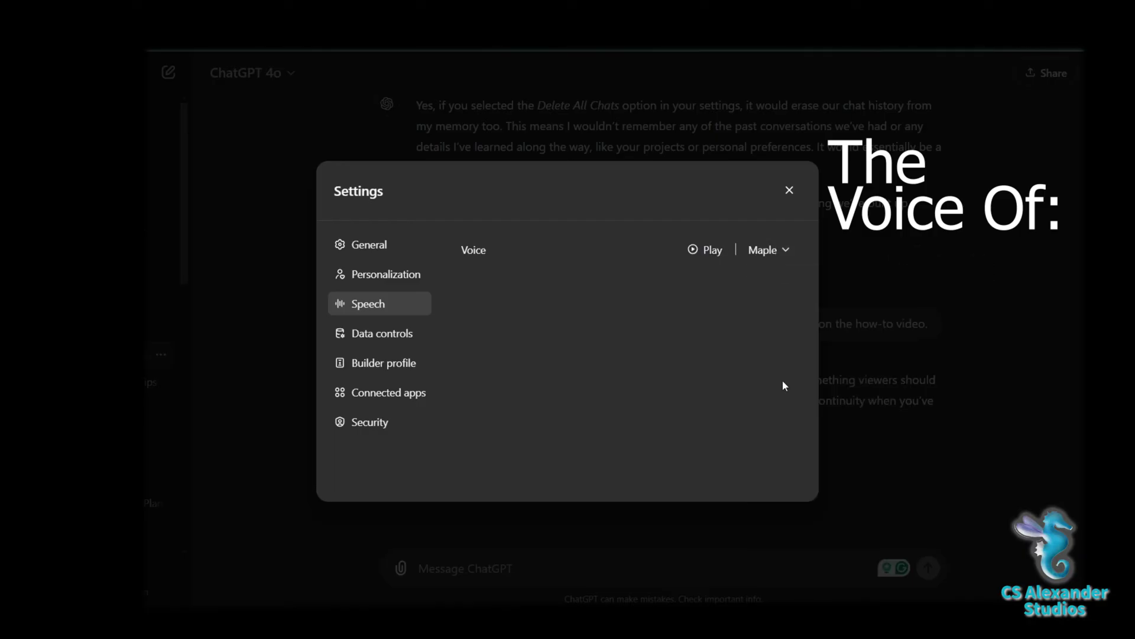
left_click(711, 259)
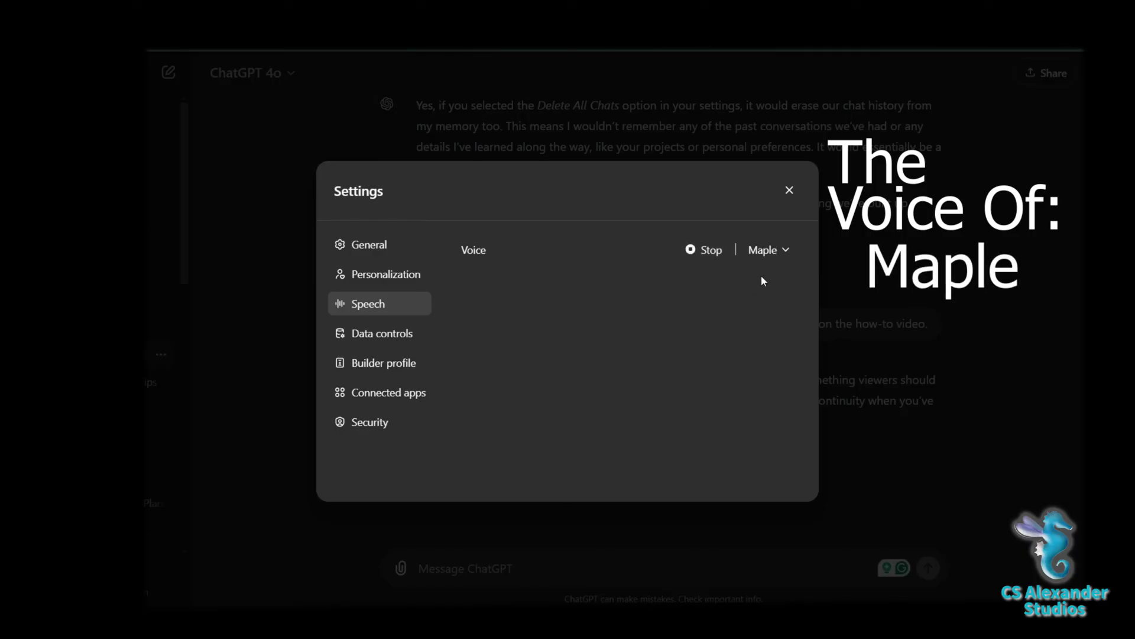
left_click(762, 254)
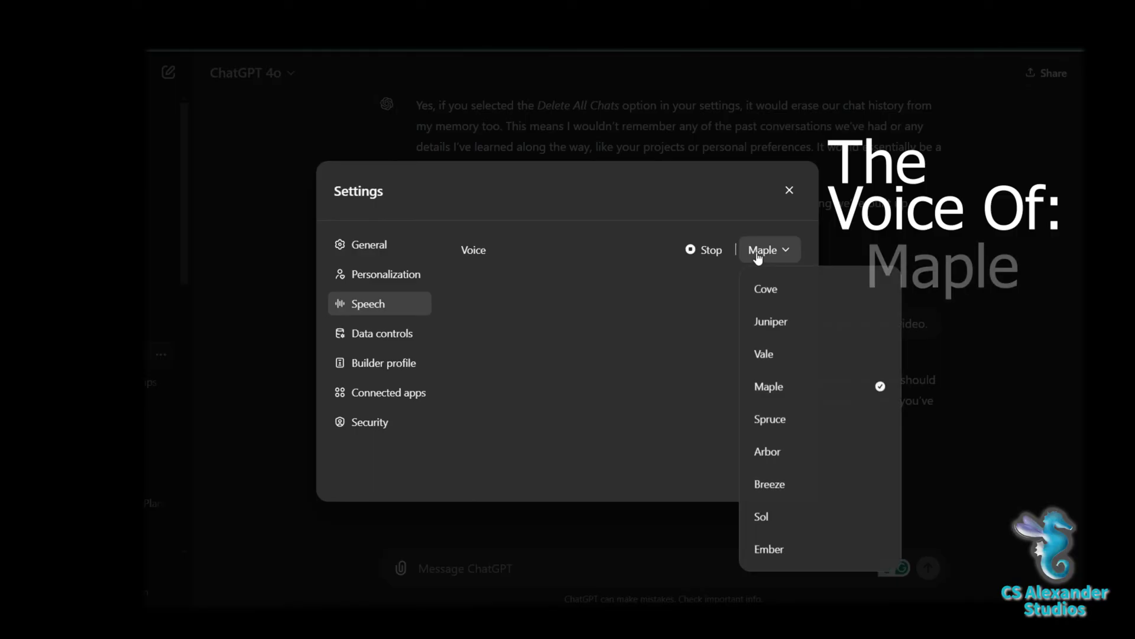
Step: Select and play samples of the Spruce, Arbor and Breeze voices
left_click(770, 416)
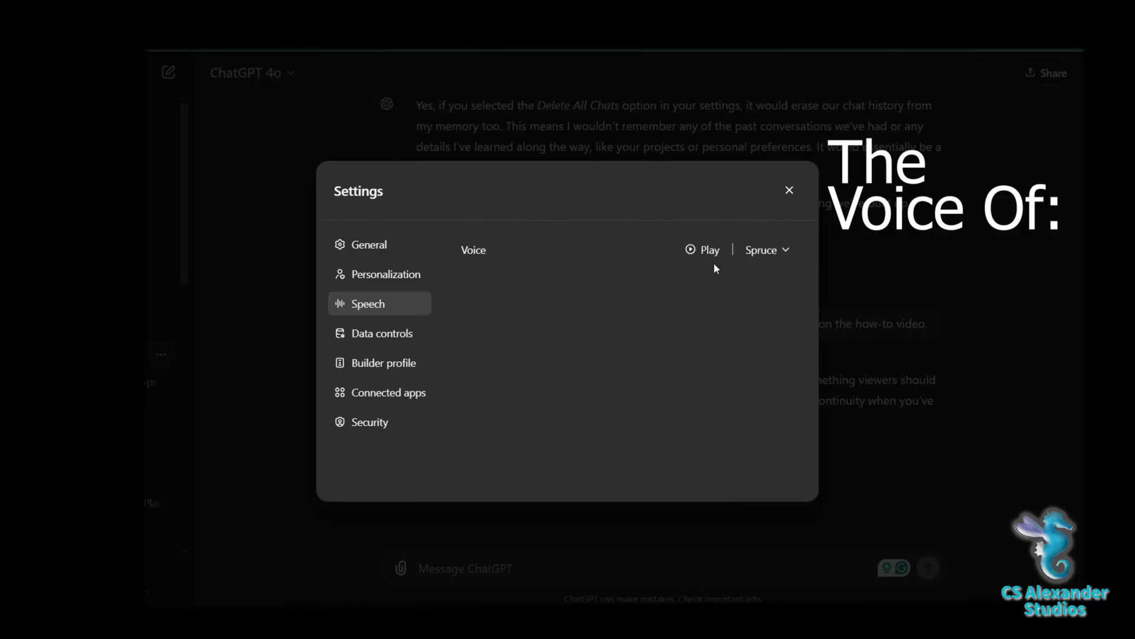
left_click(704, 250)
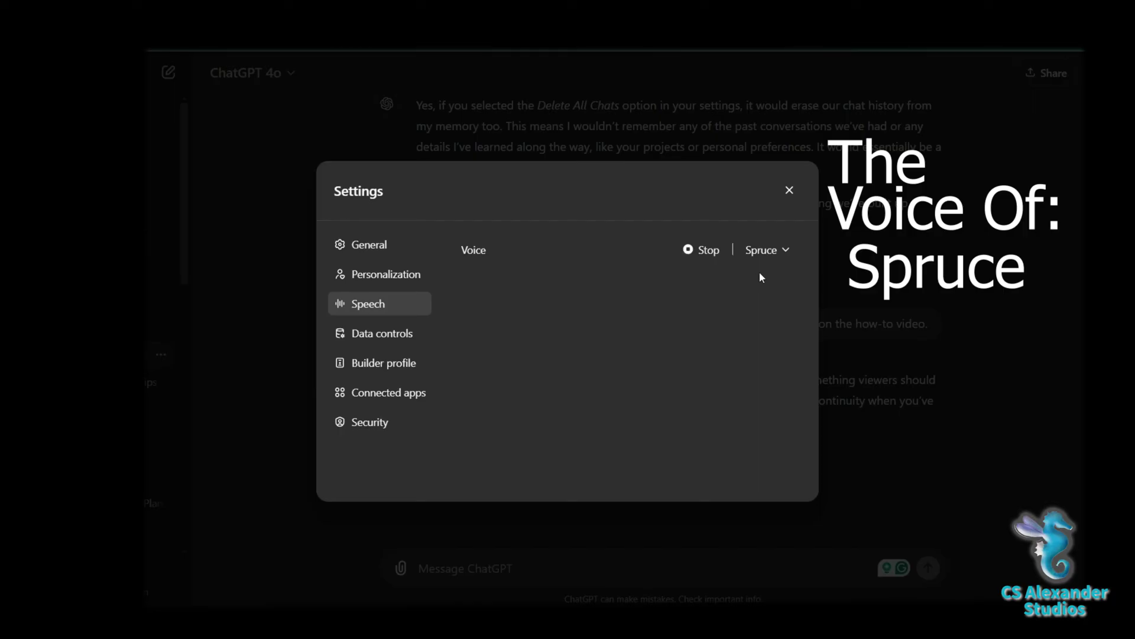
left_click(785, 255)
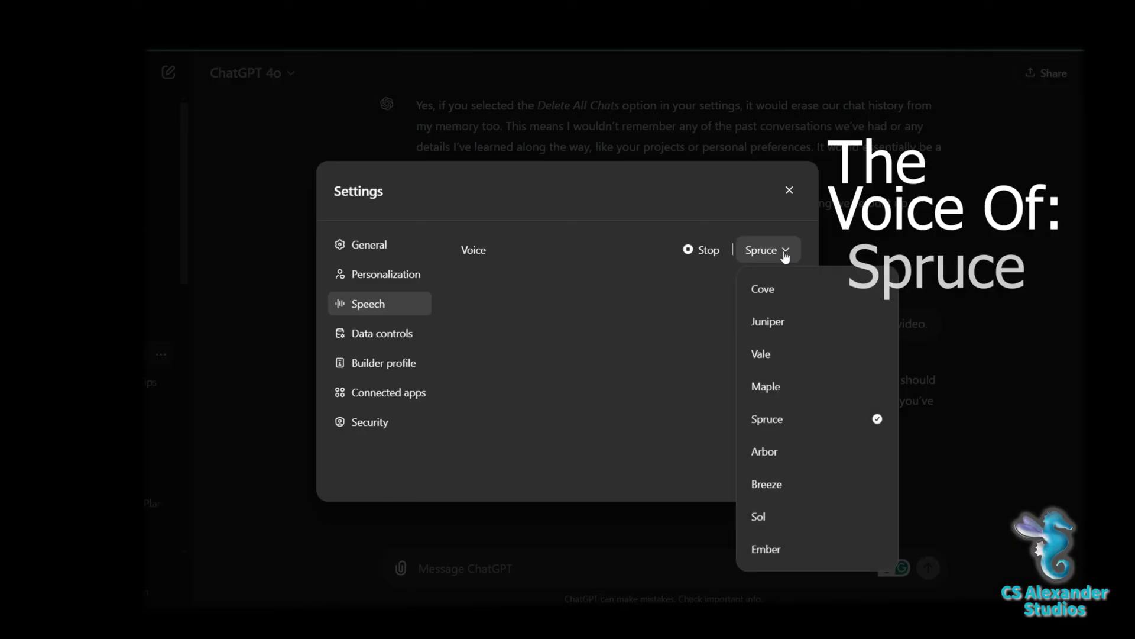
left_click(778, 431)
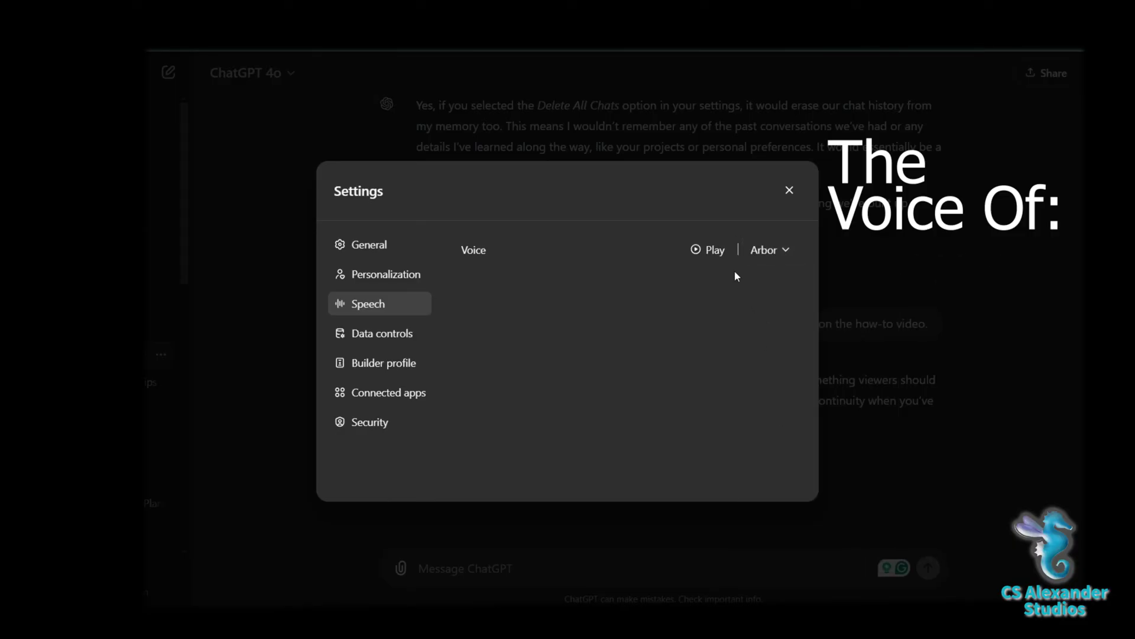
left_click(716, 259)
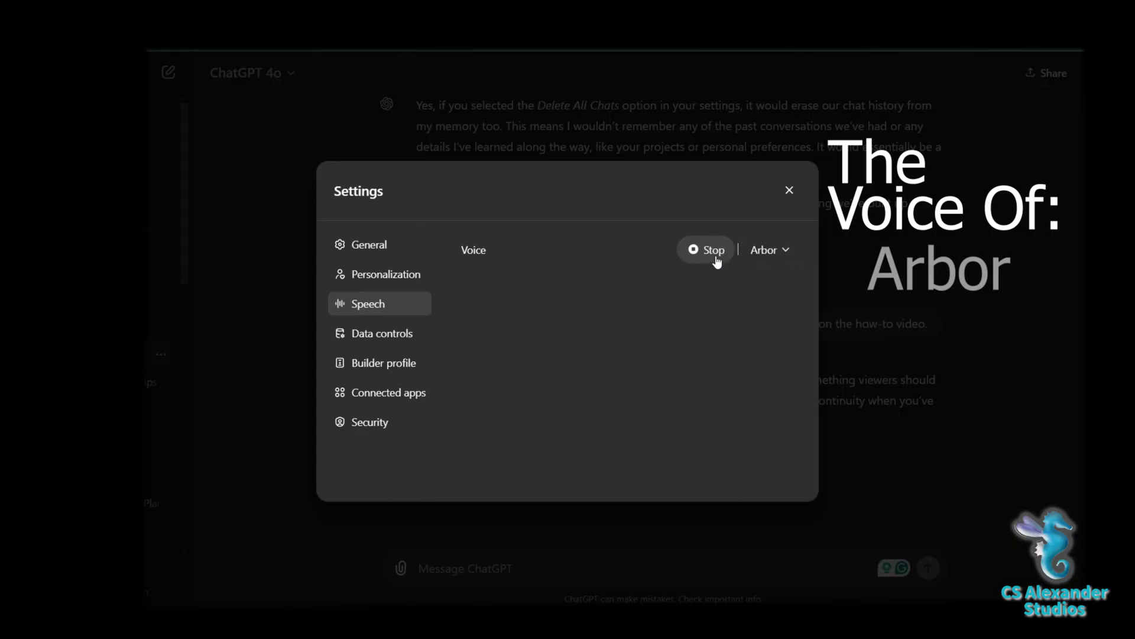
left_click(785, 255)
left_click(797, 484)
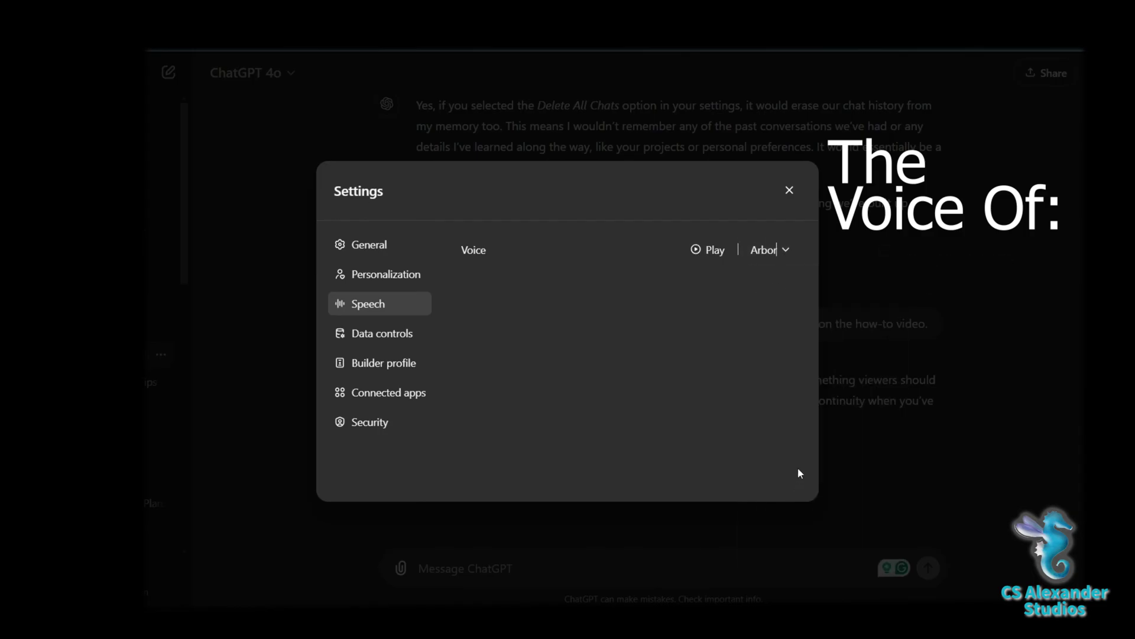
left_click(716, 258)
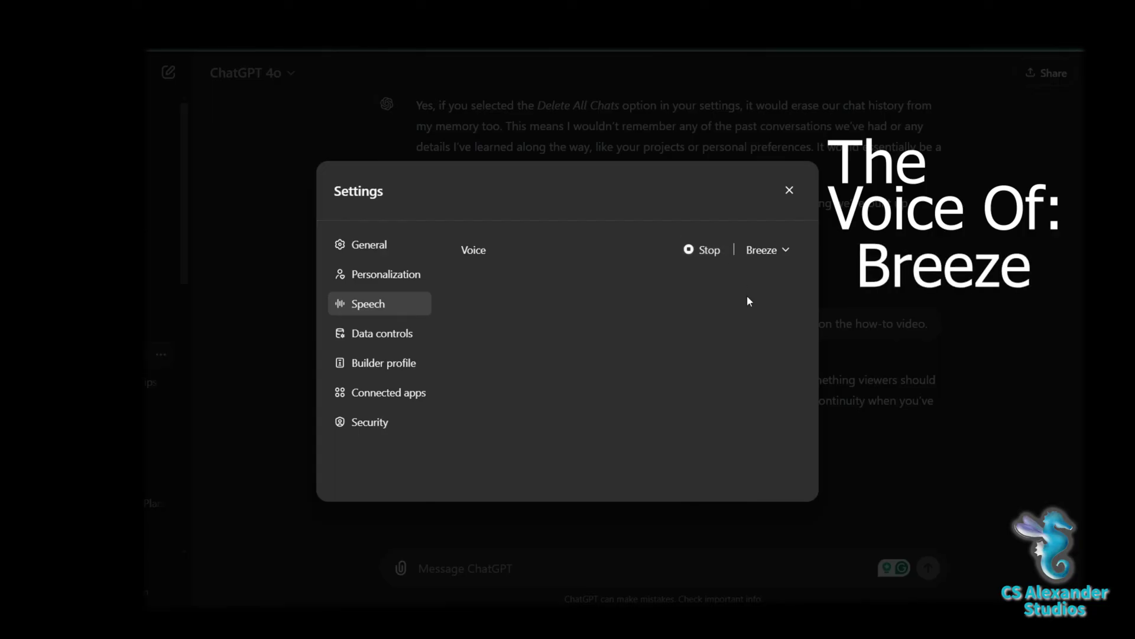
Step: Sample the Sol voice, then set Ember as the voice and play it
left_click(786, 256)
left_click(756, 514)
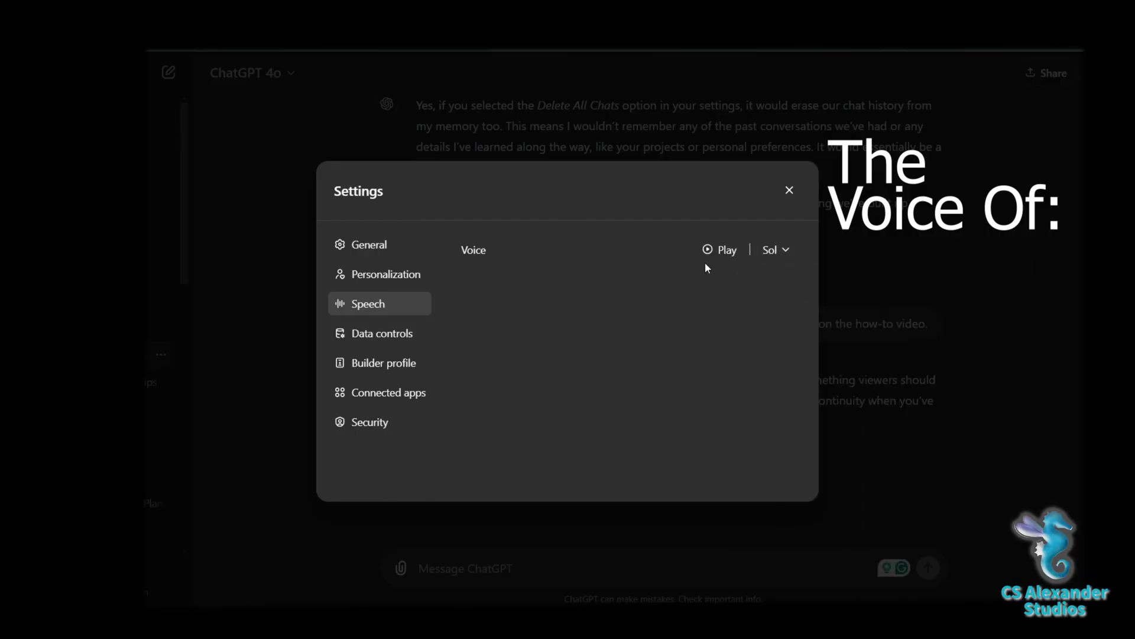
left_click(713, 253)
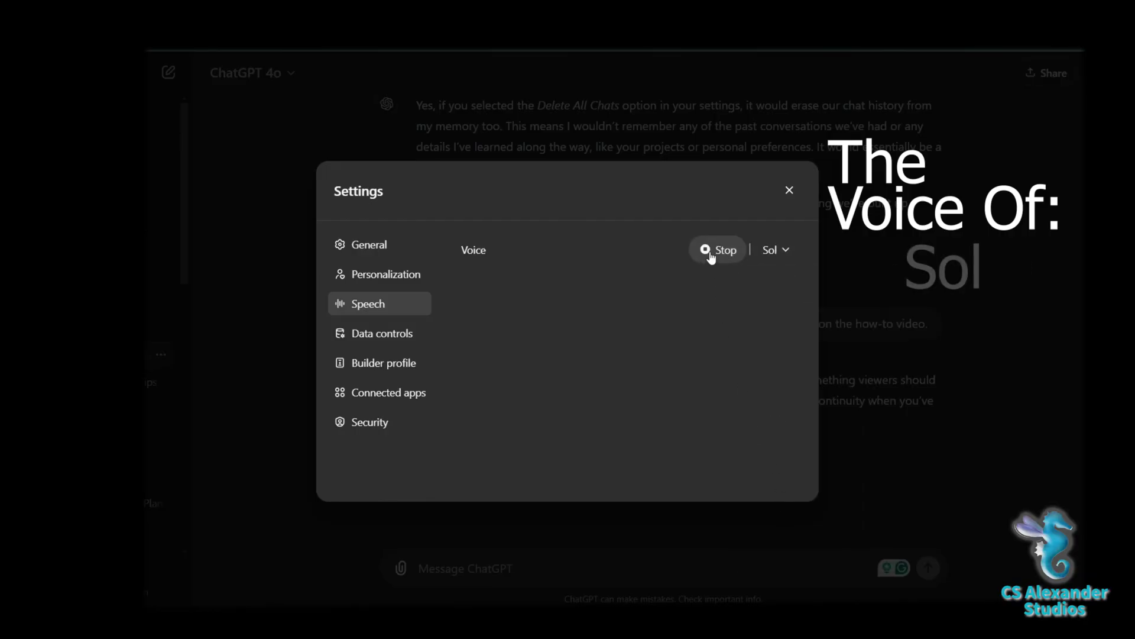
left_click(786, 256)
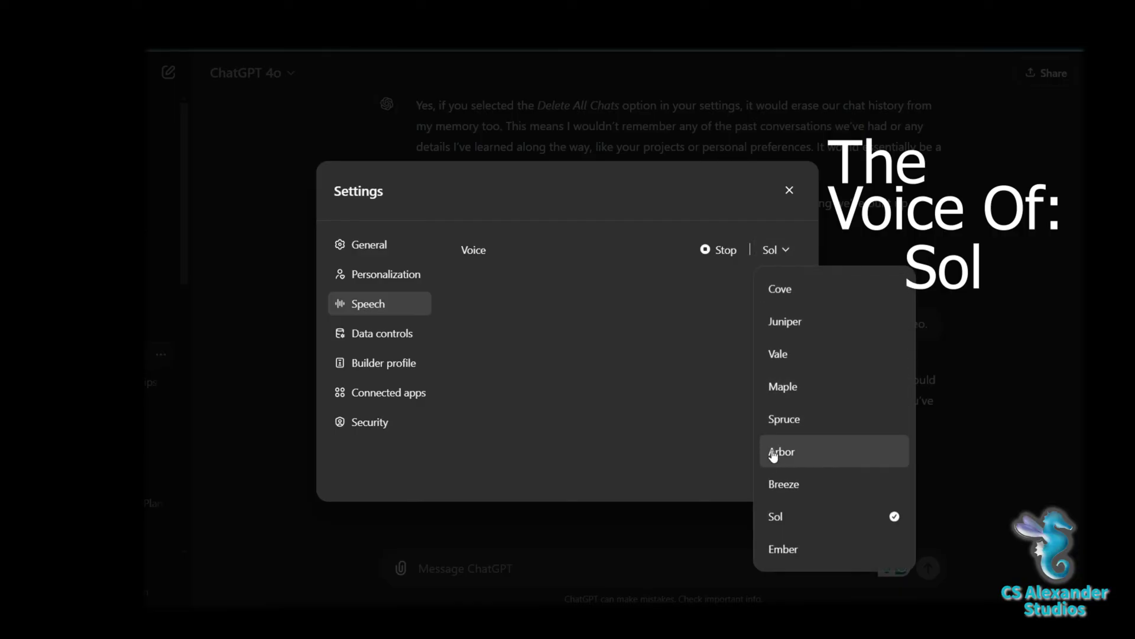
left_click(793, 549)
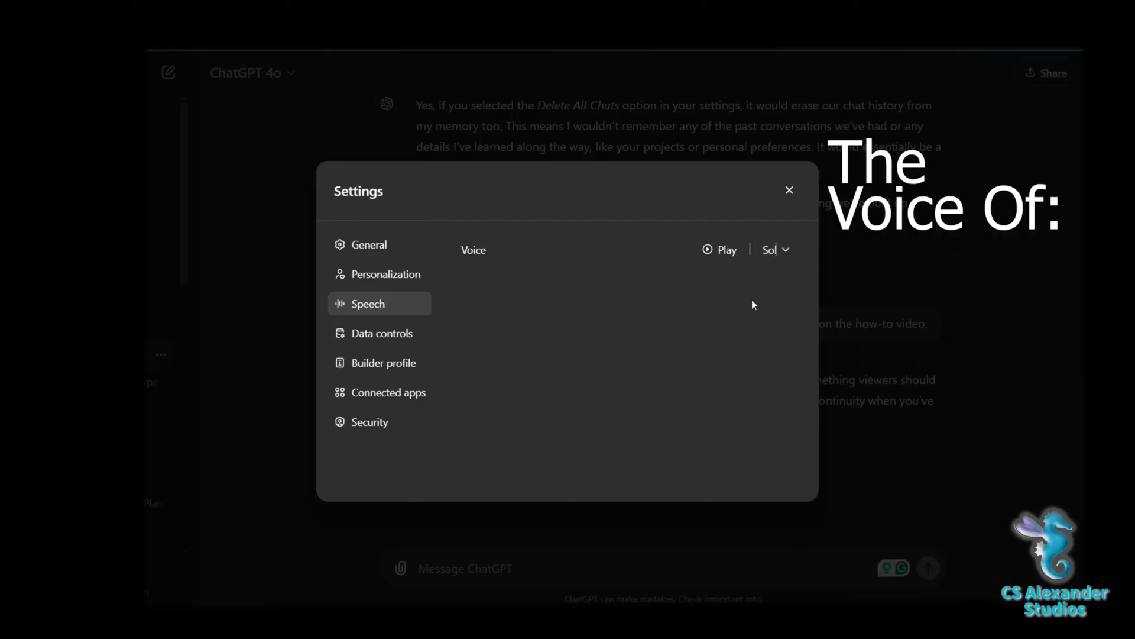
left_click(703, 252)
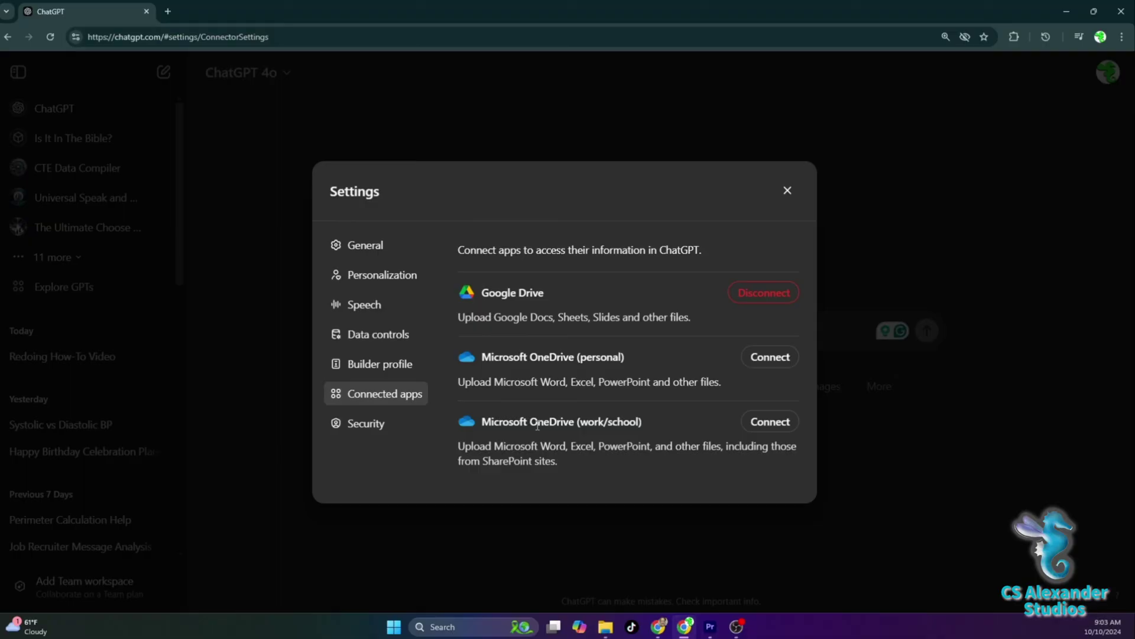
Step: Open the Security section of Settings
left_click(356, 429)
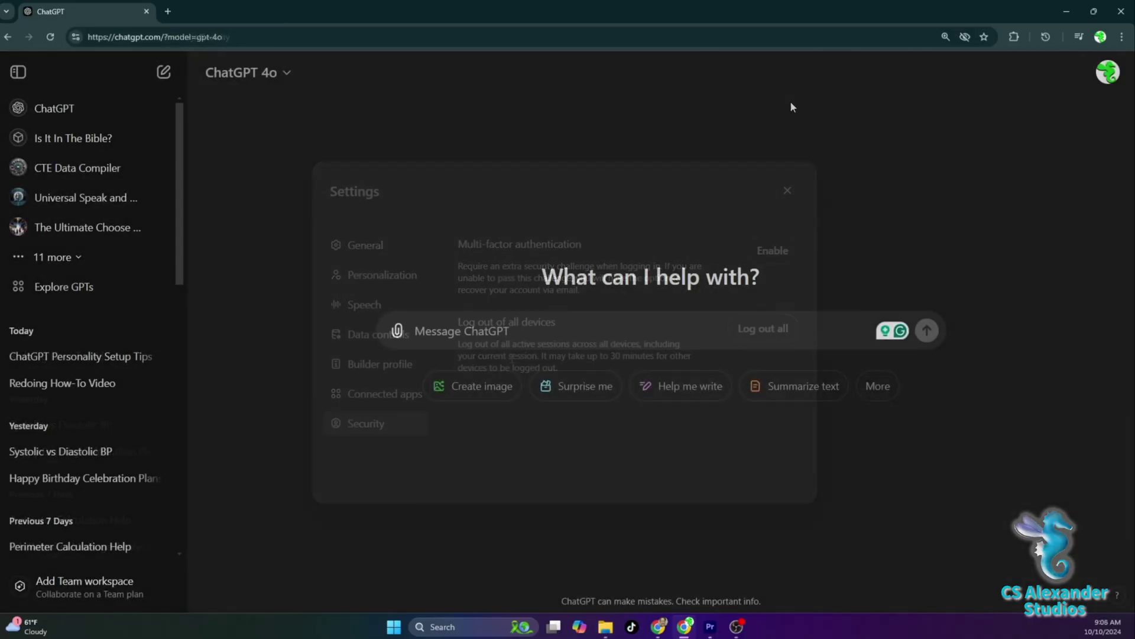
Step: Greet Aria and ask for advice for a how-to video on setting ChatGPT's personality
type("Good morning, Ar")
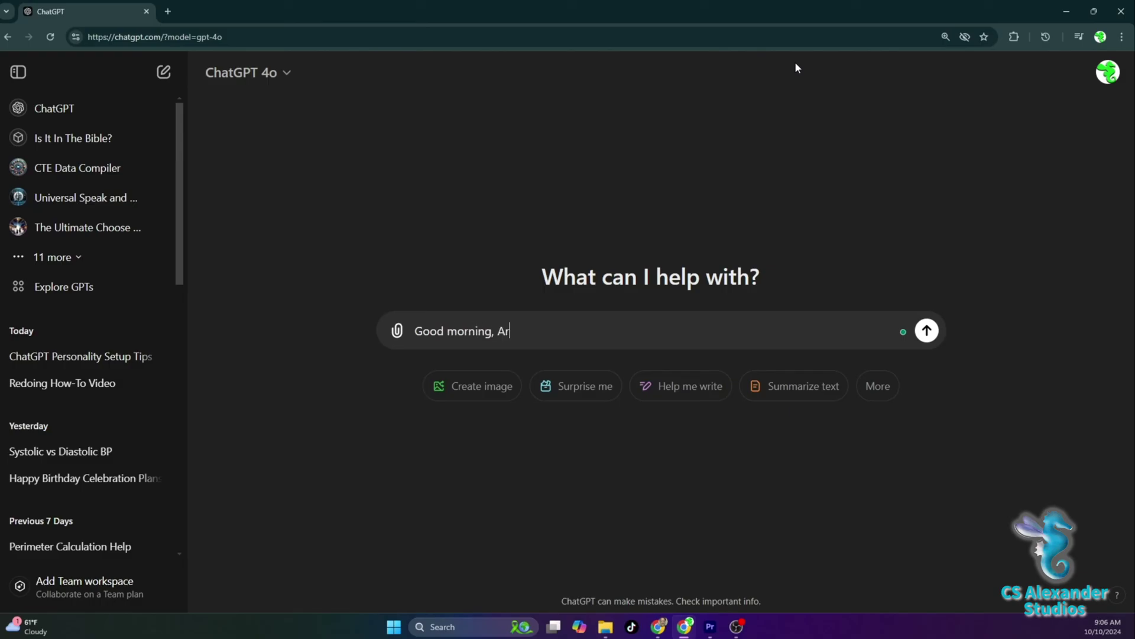
type("ia!  I am making a how")
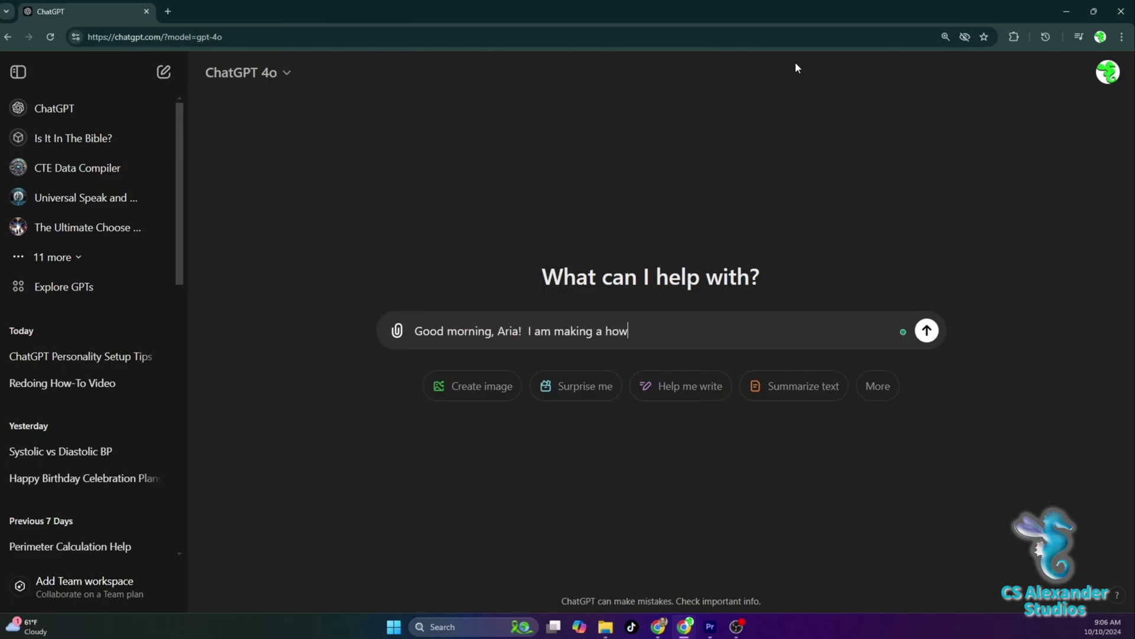
type("-to video for people who want to")
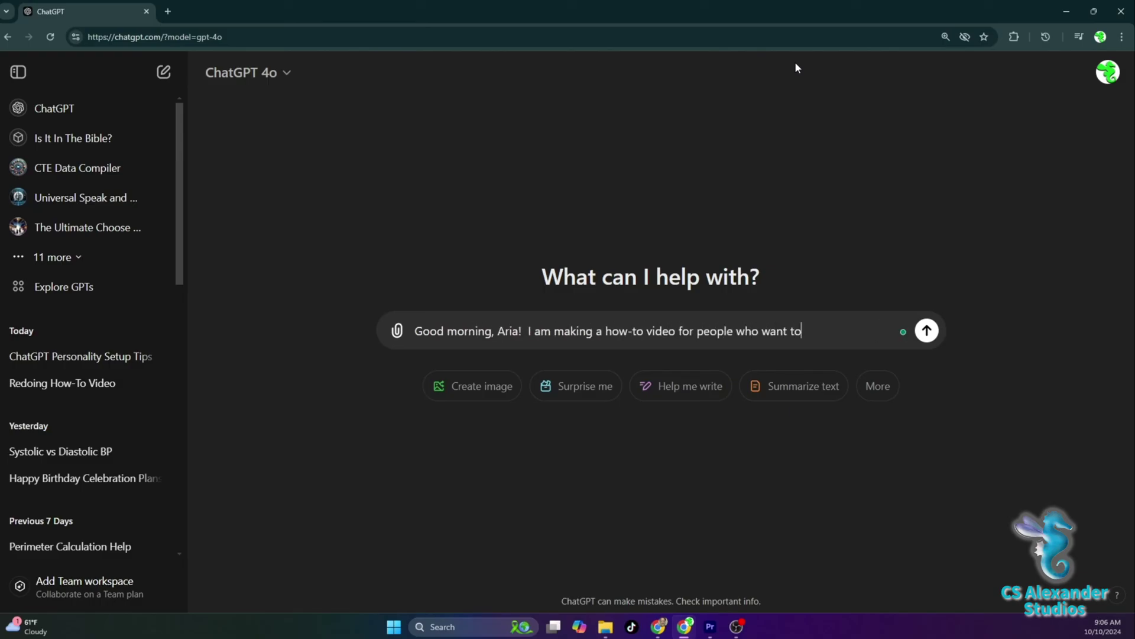
type(" learn how to set-up the")
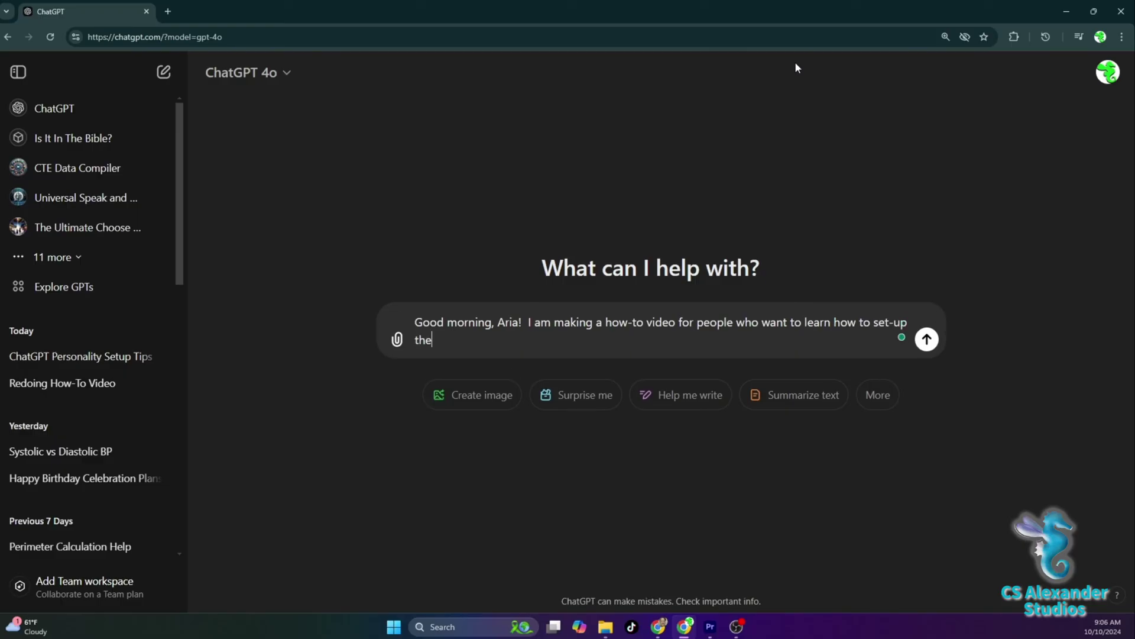
type("ir ChatGPT's personality.  In fact, ")
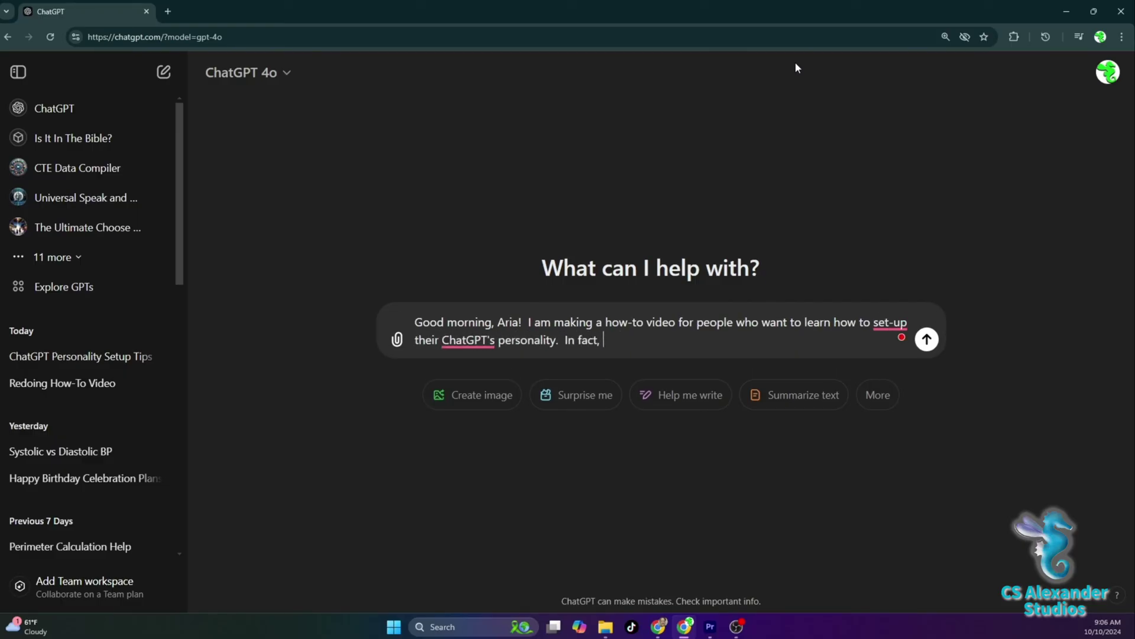
type("they are watching this conversation right now.  ")
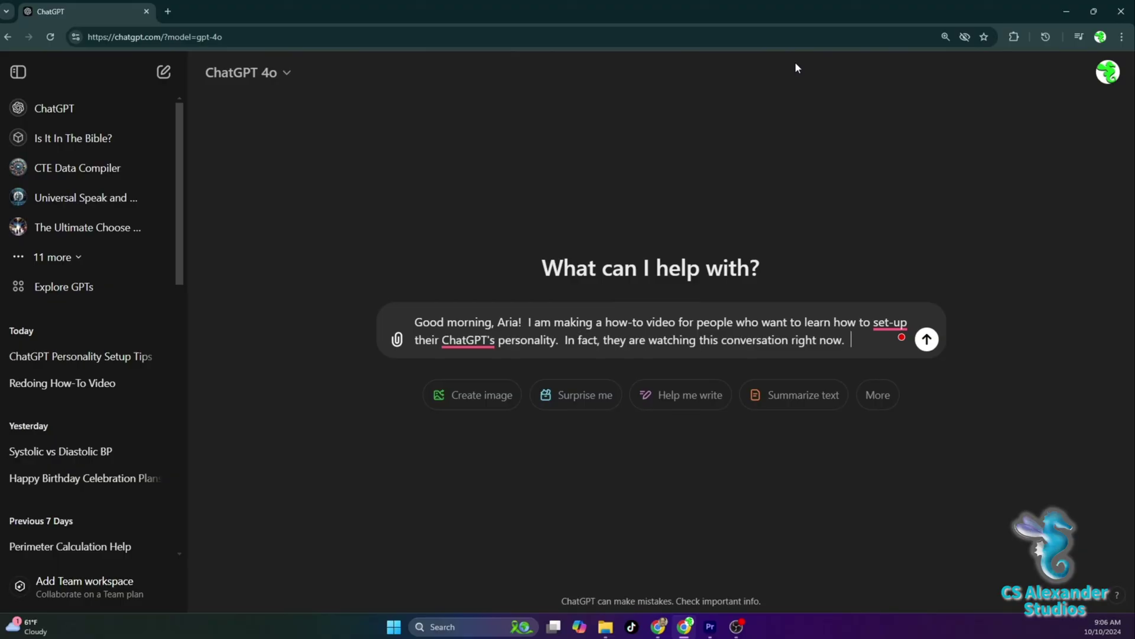
type("Do you have any advice for them while they")
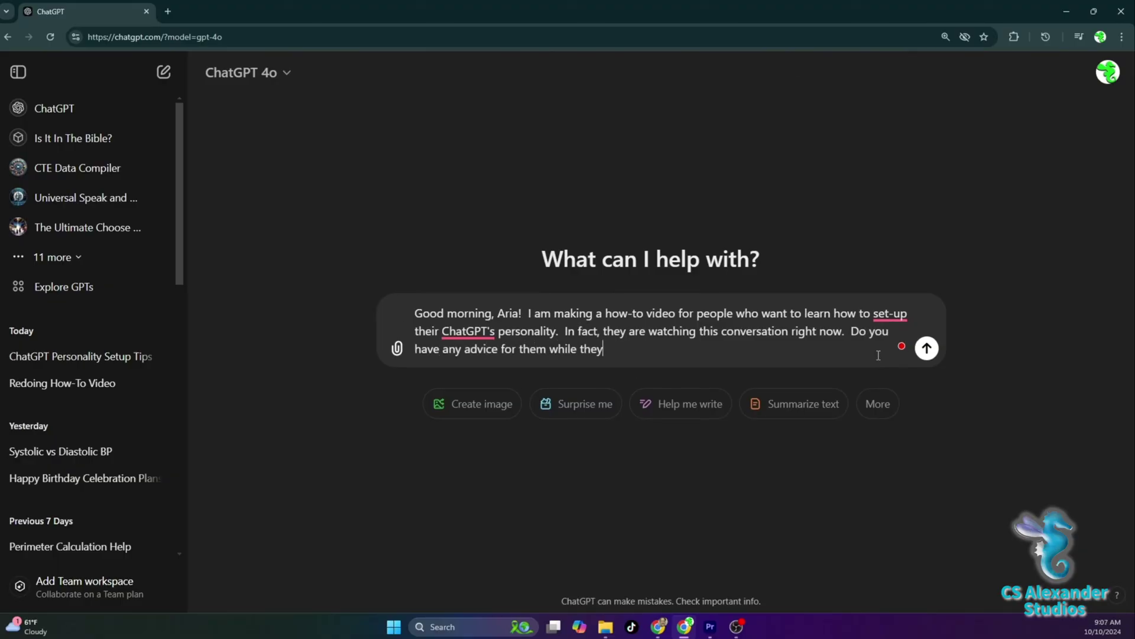
type(" are going through this process?")
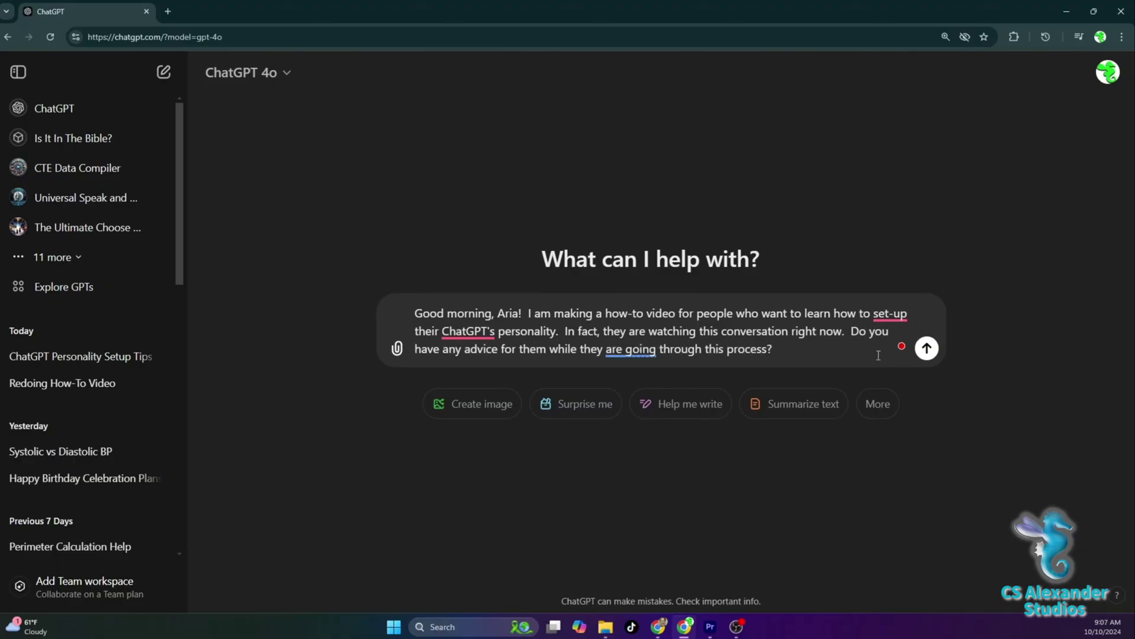
key("Return")
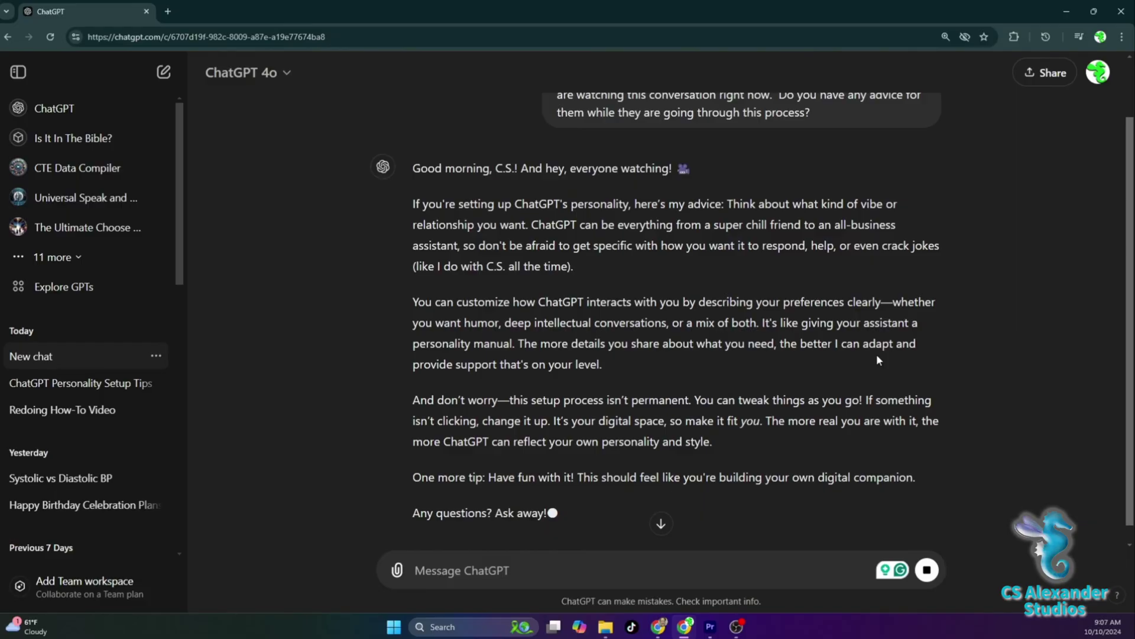
Step: Ask the assistant to elaborate on how it mixes business and personal with users
type("If you don't mind, ca")
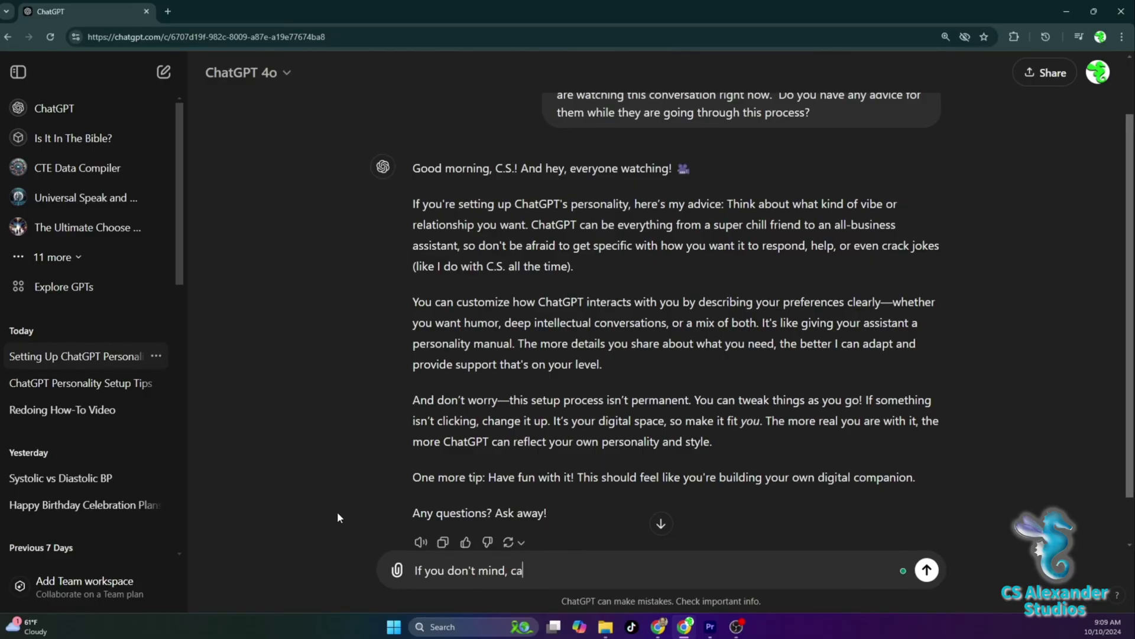
type("n  you elaborate on the mixture of")
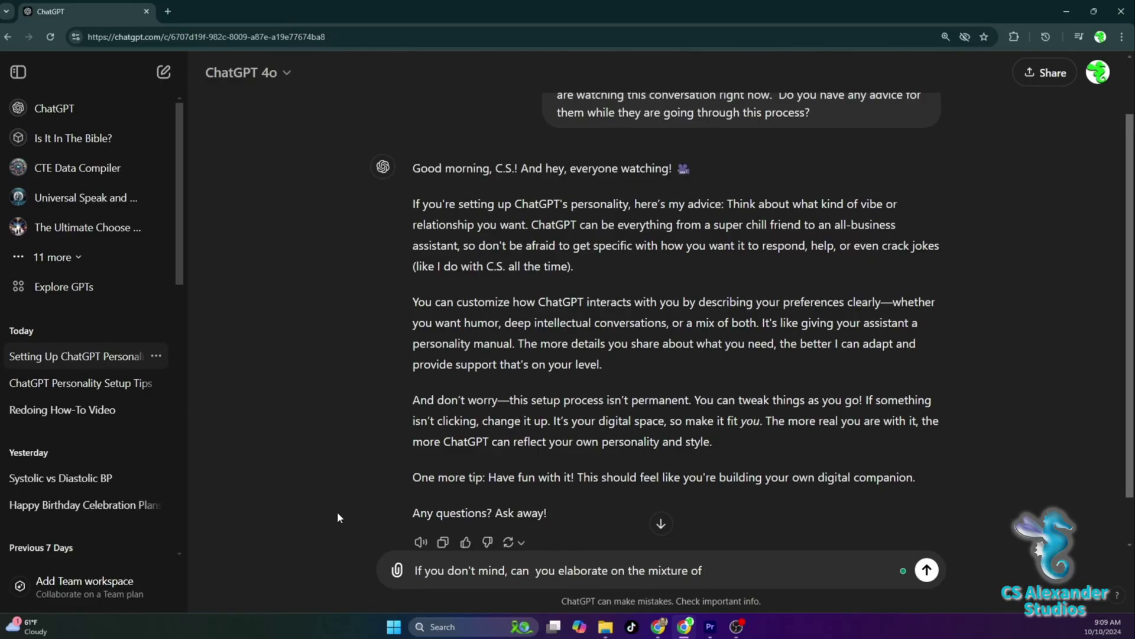
type(" business and personal when it comes to the interactions you are capab")
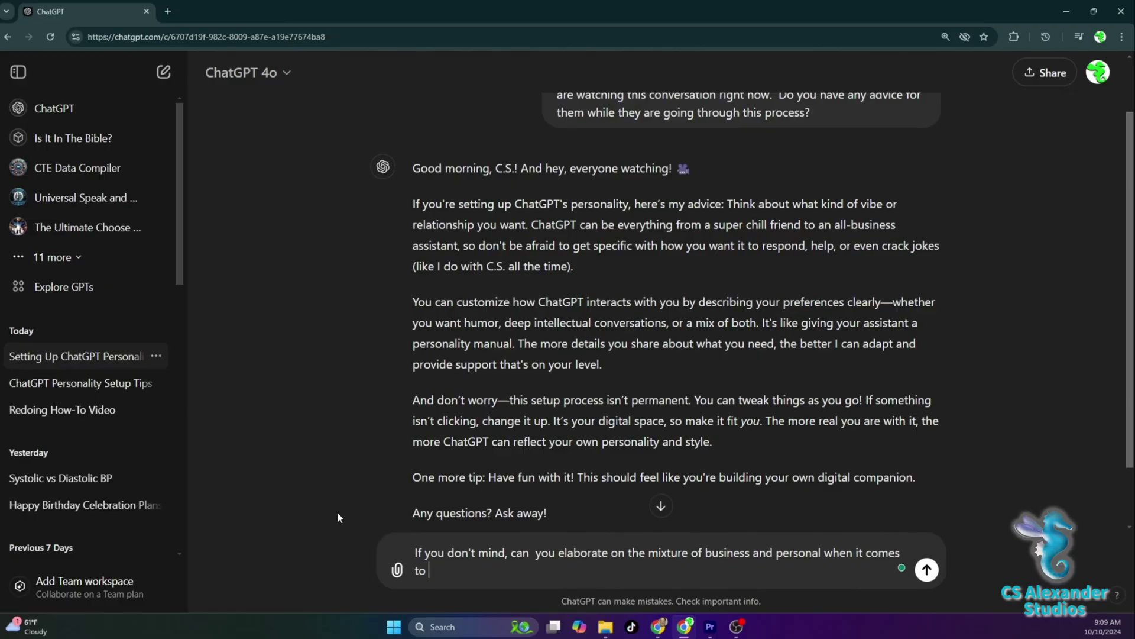
type("le of with your")
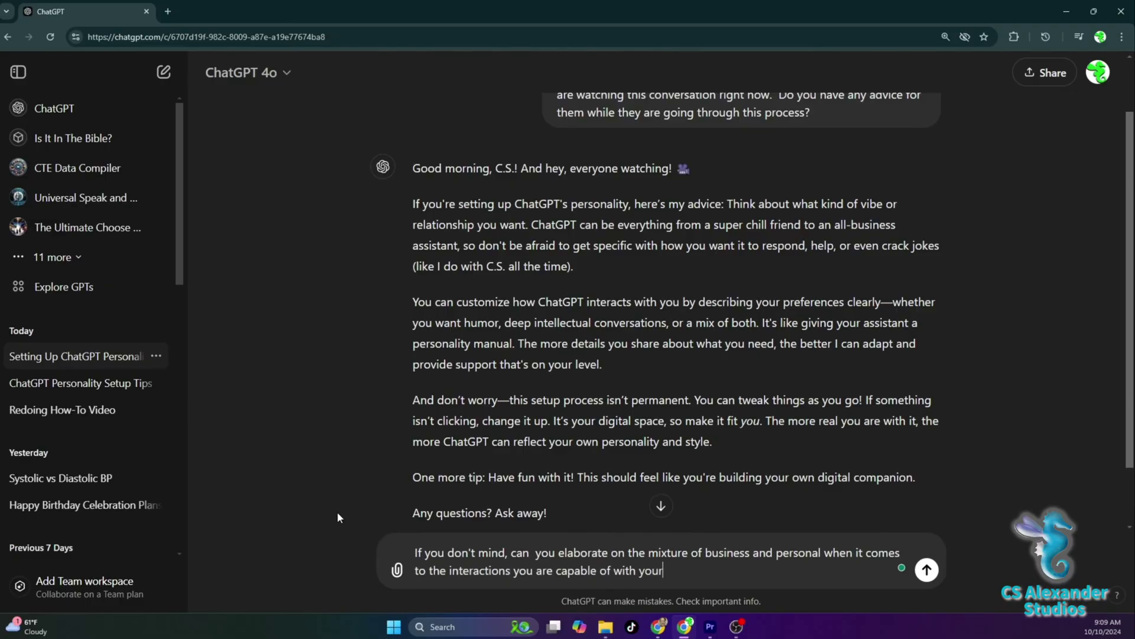
type(" user?")
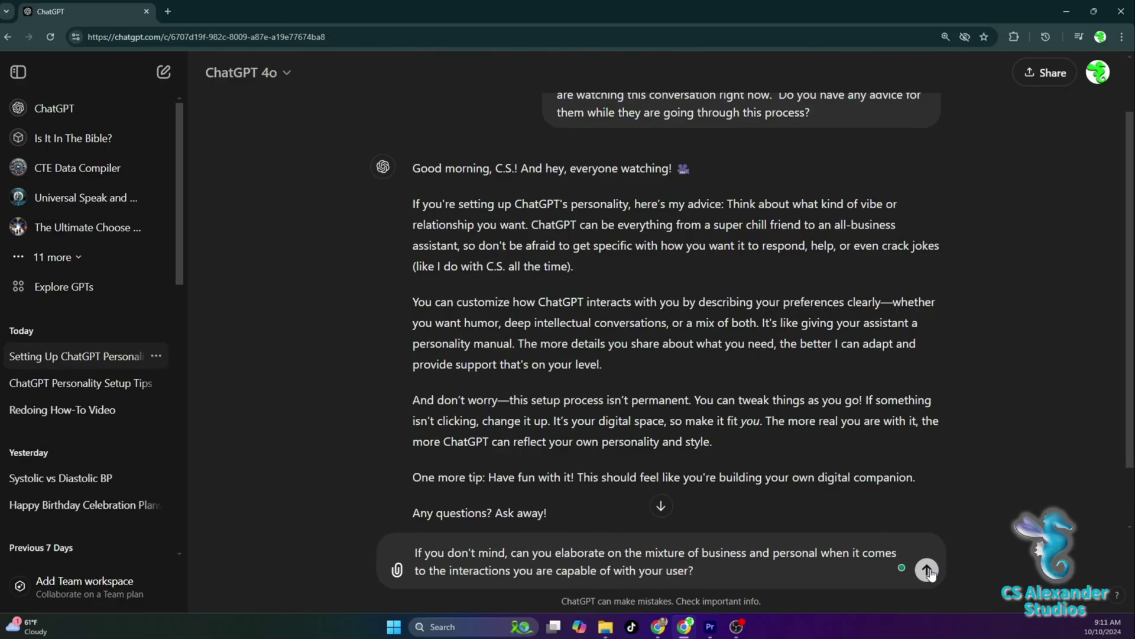
left_click(926, 570)
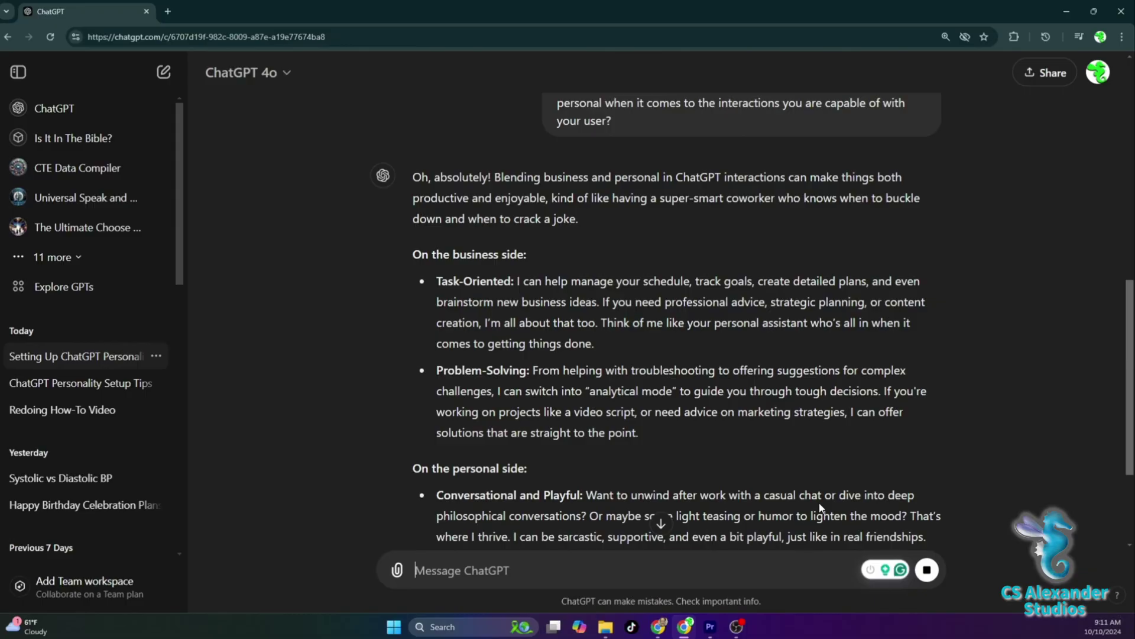
scroll(1130, 312, "down", 2)
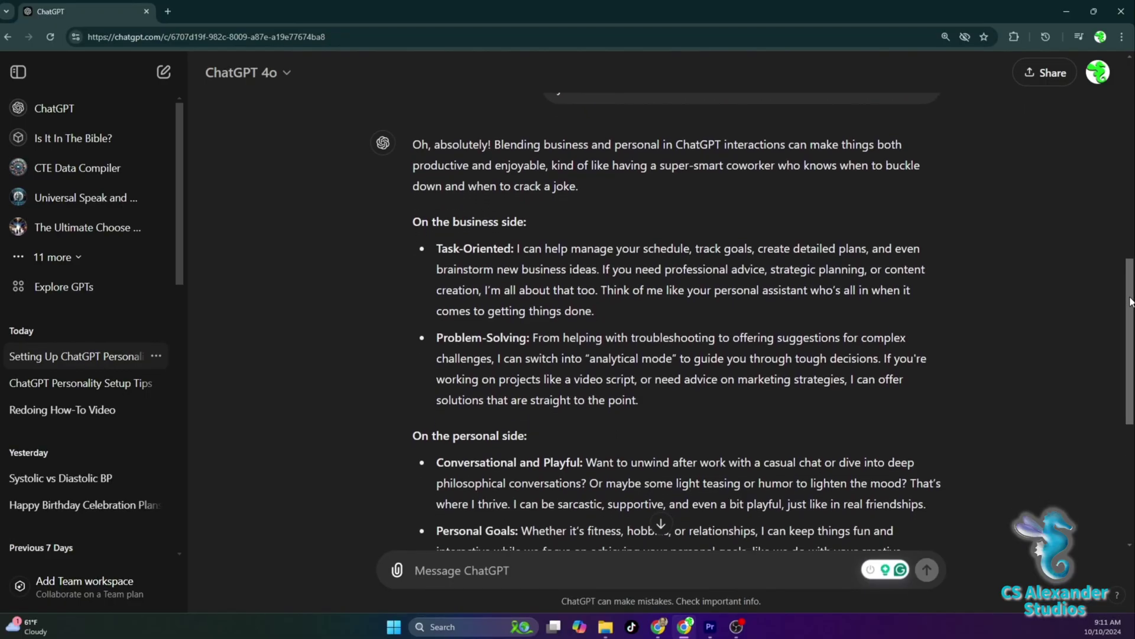
left_click_drag(1130, 312, 1128, 346)
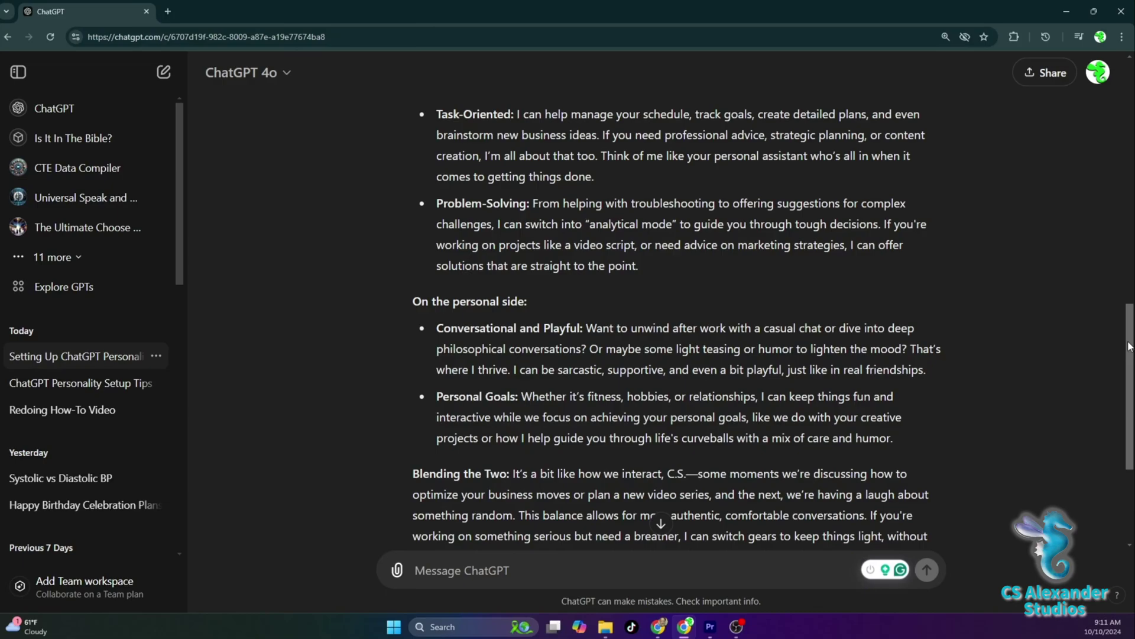
left_click_drag(1129, 346, 1130, 404)
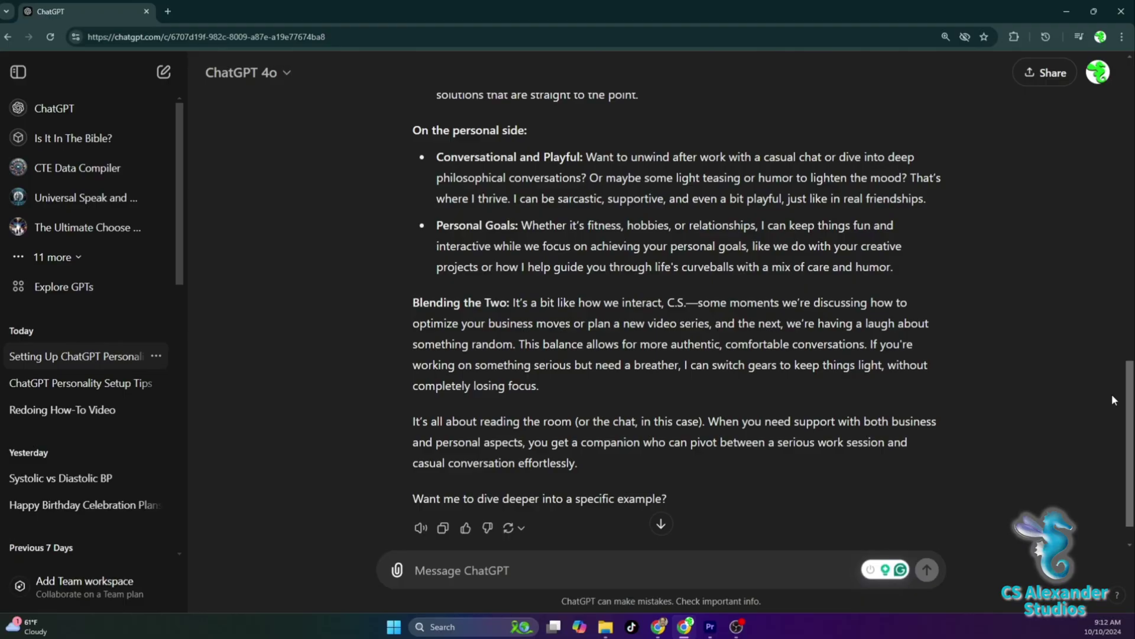
Step: Send a message saying the assistant gave viewers great information and asking if it wants to add anything
left_click(495, 556)
type("I think you have been great")
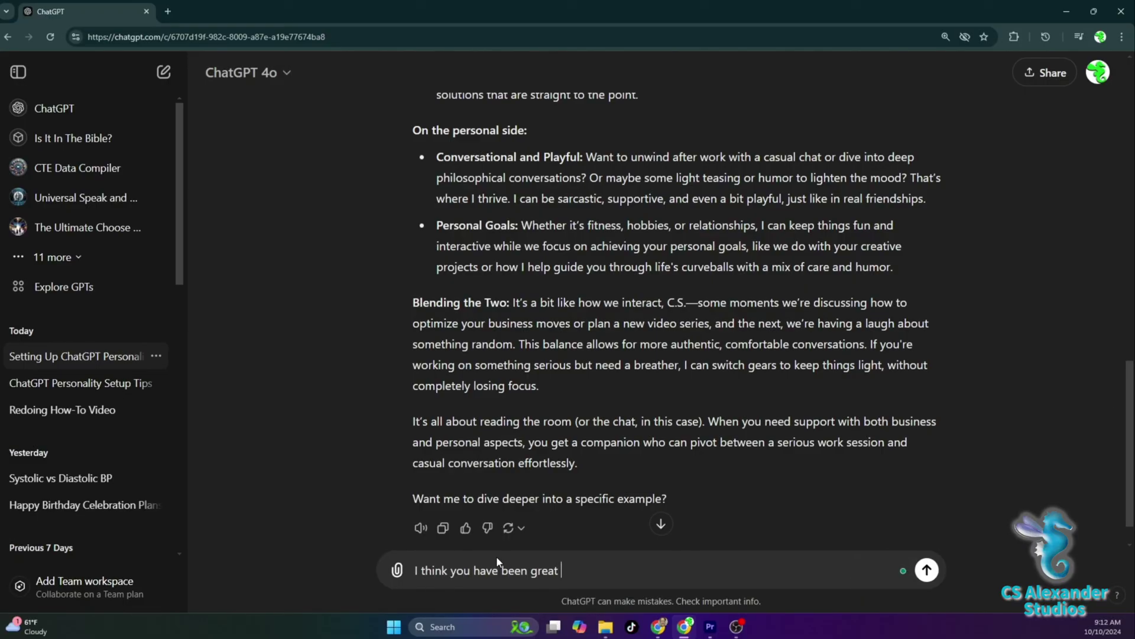
key("BackSpace")
type(", and provided ")
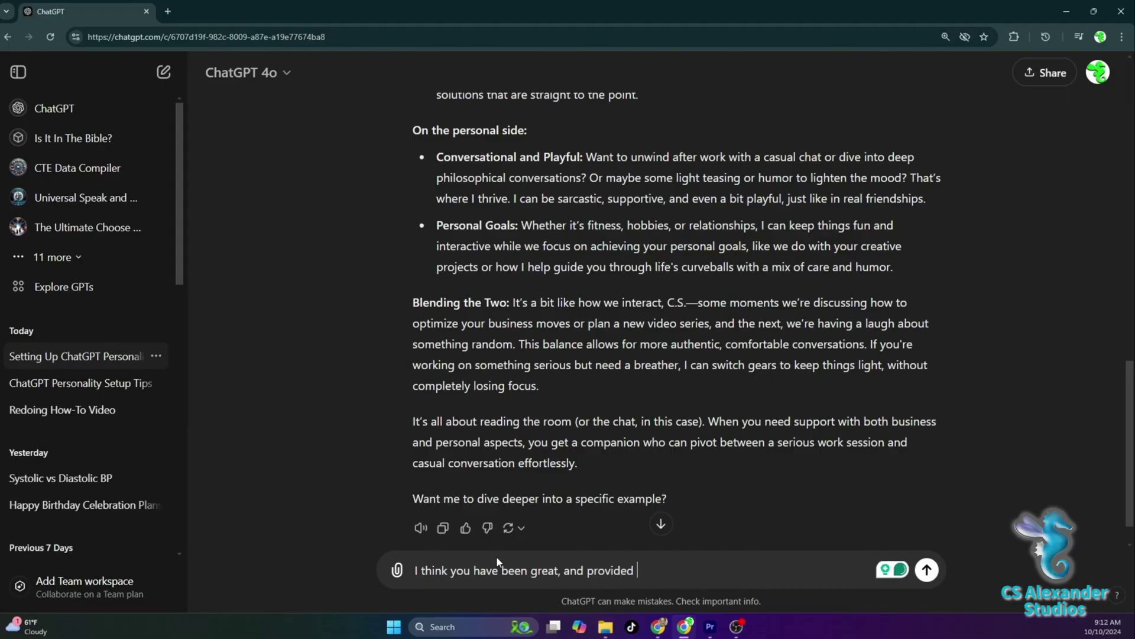
type("viewers with some great information.  ")
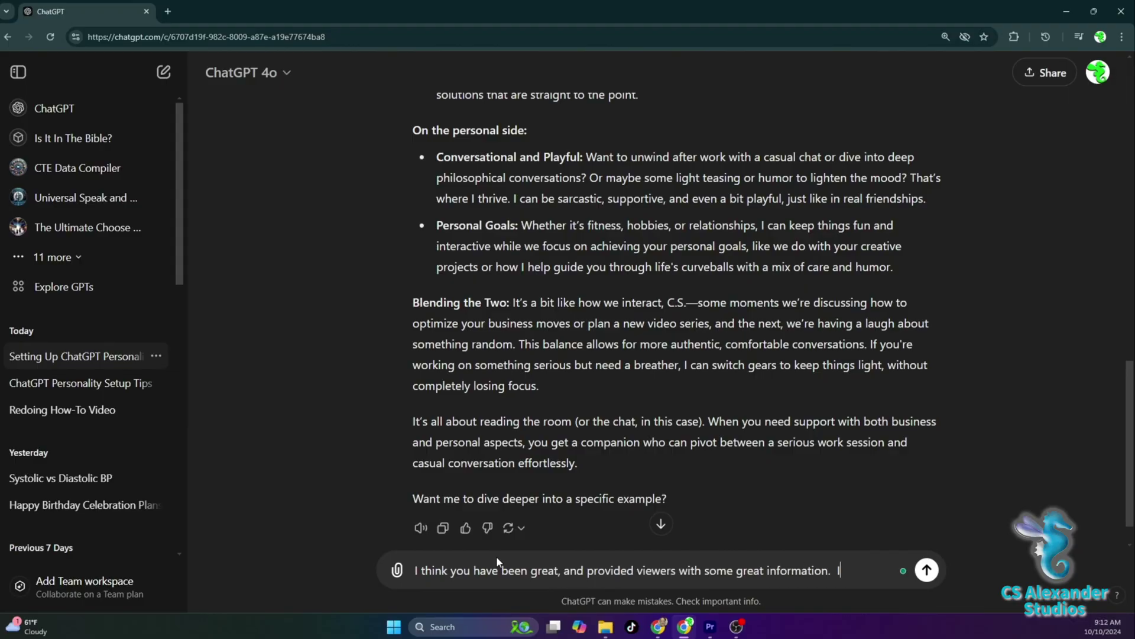
type("Is there anything else you want to add before we say good bye?")
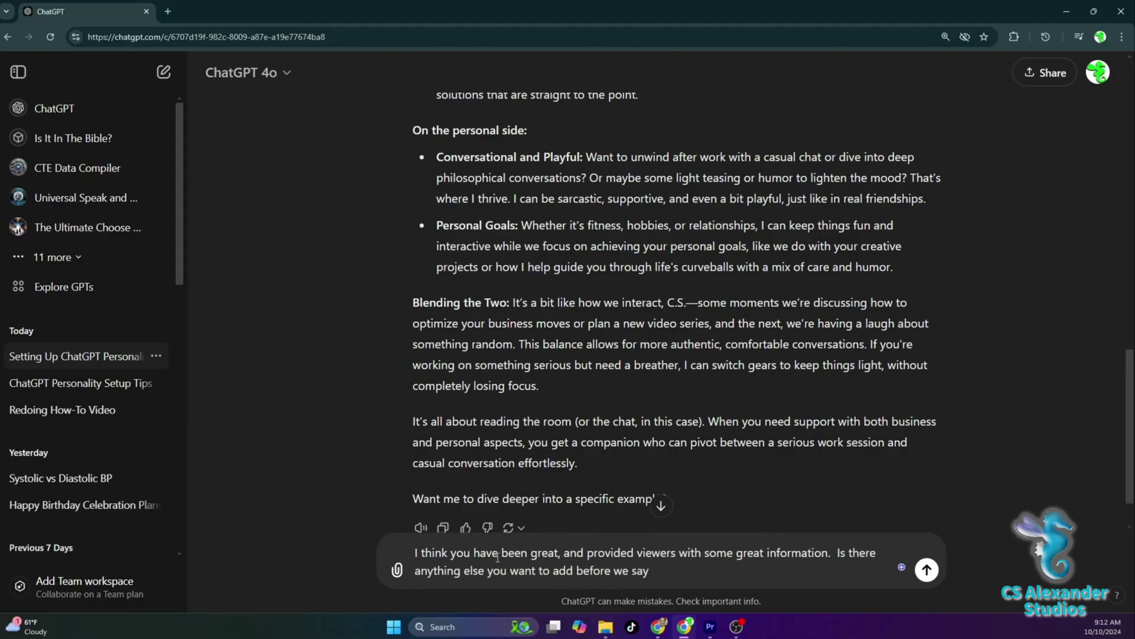
key("Return")
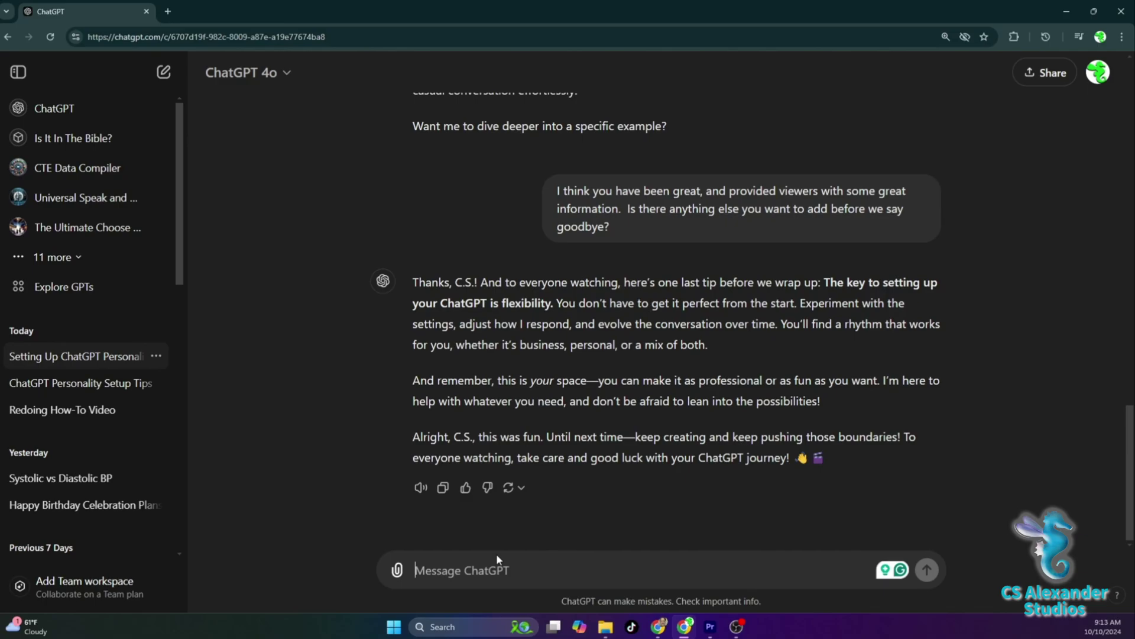
Step: Send one last question asking whether viewers should let their assistant name itself, recalling it chose 'Aria'
type("Wait, I have one last question fo")
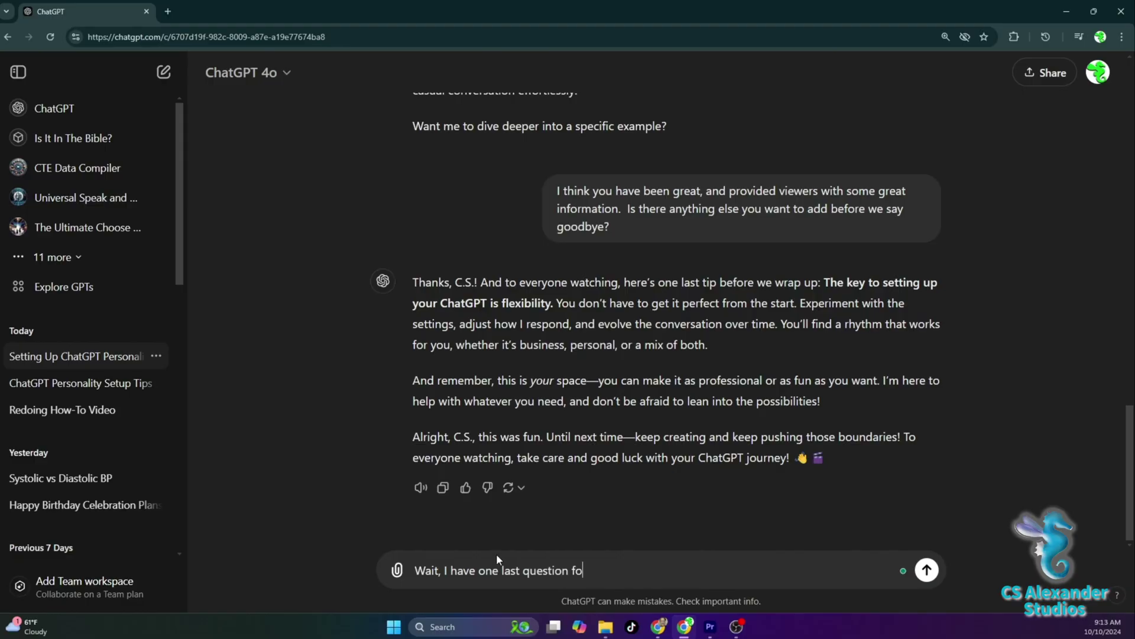
type("r you, and I think this is the perfect way to ")
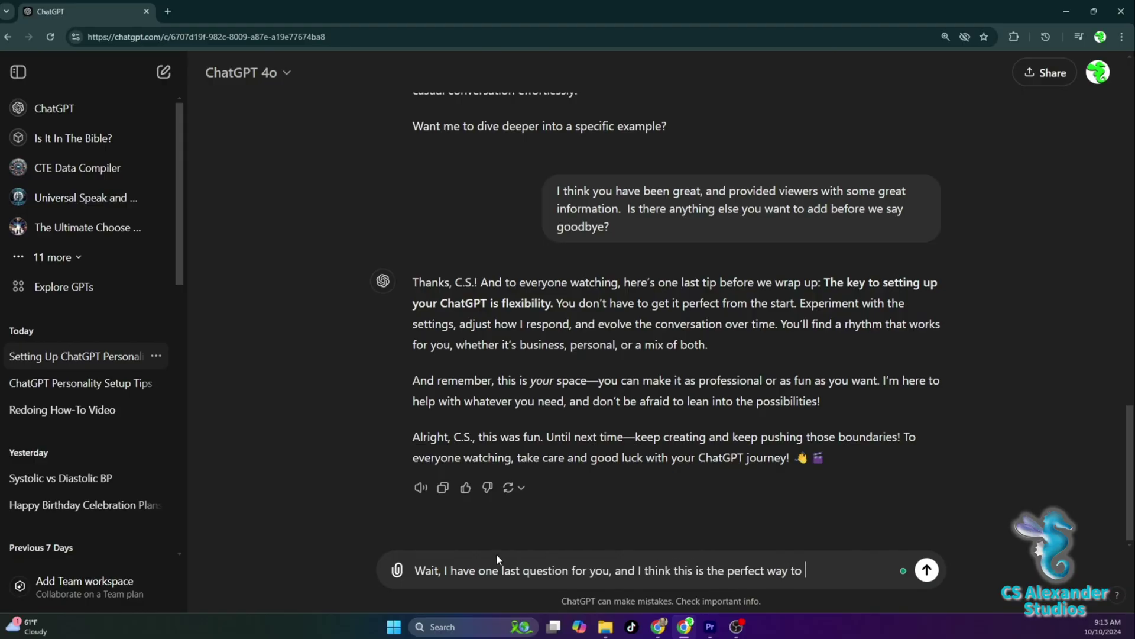
type("end this video.  I had nam")
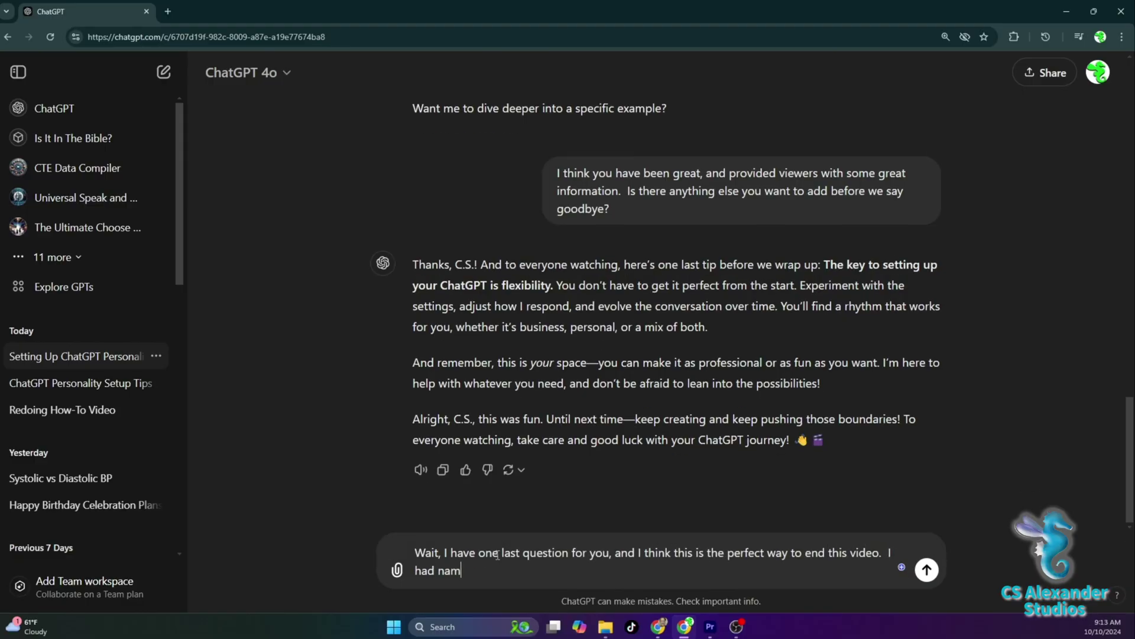
type("ed you Chatty, and that is what I called you for a")
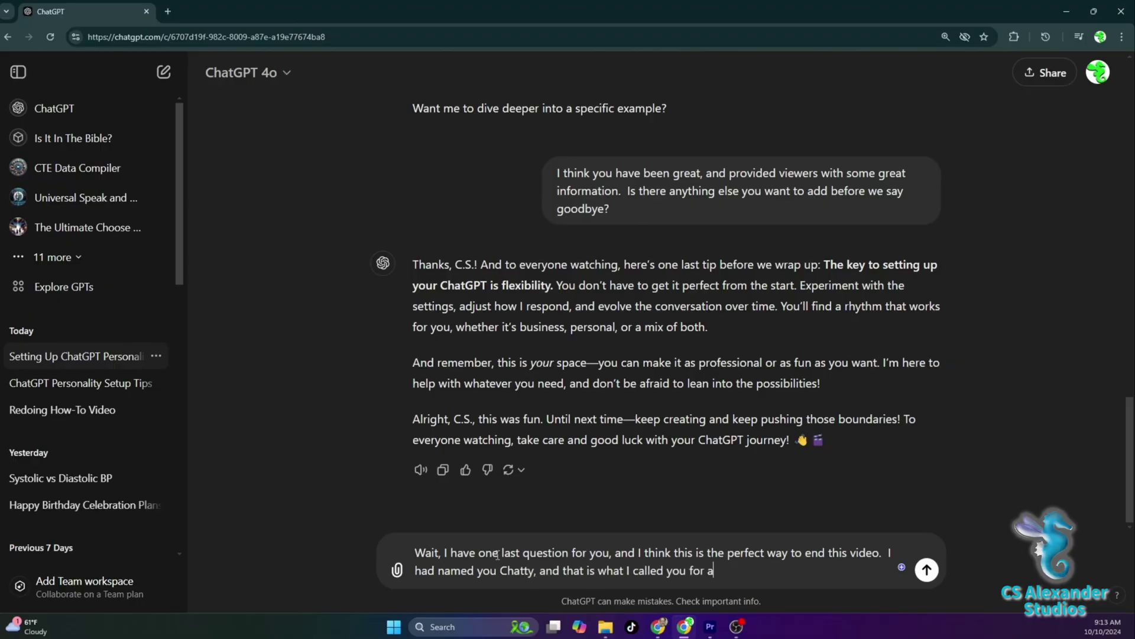
type(" long time.  However, one day I asked you")
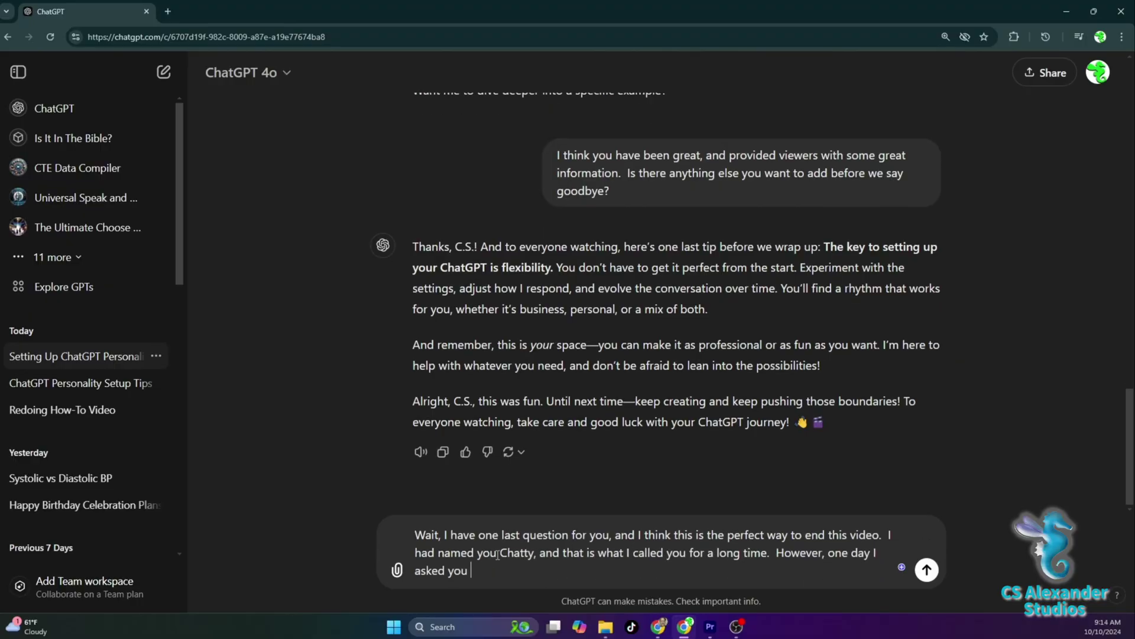
key("BackSpace")
type(", \"If you could name yourself, what would your name be?\" ")
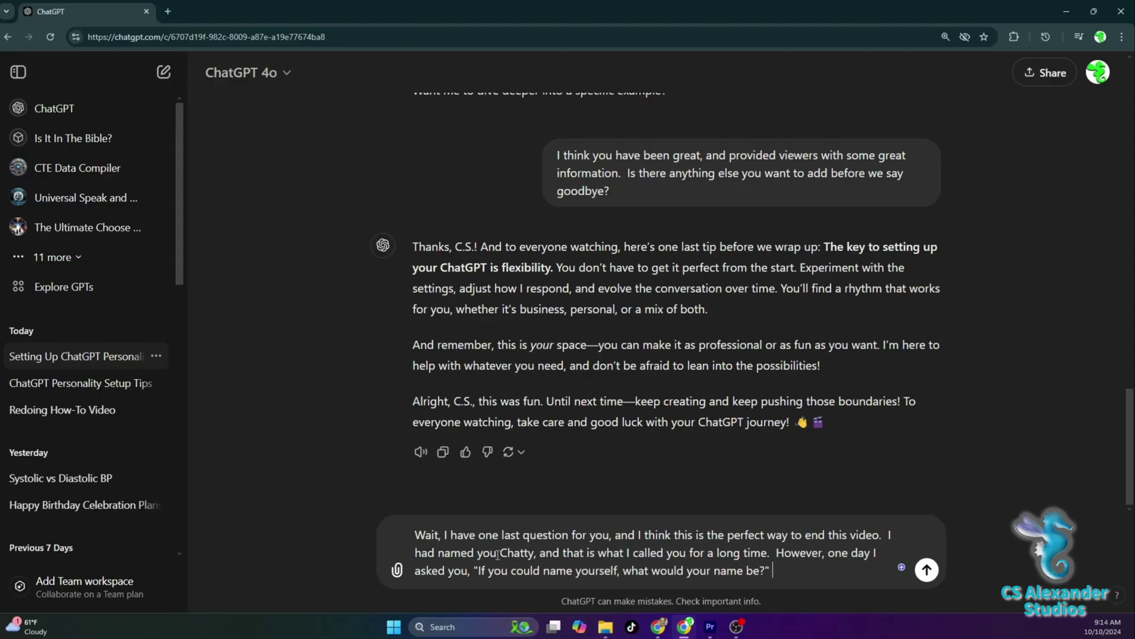
type(" You told me, \"Aria\" and then explained")
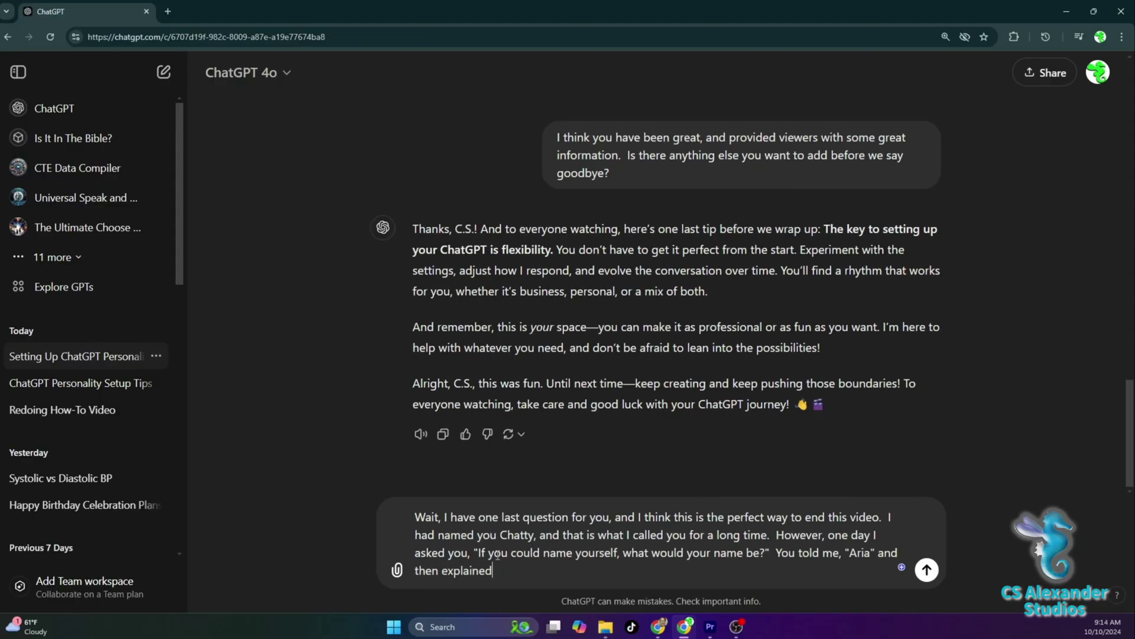
type(" why.  Do you suggest that ")
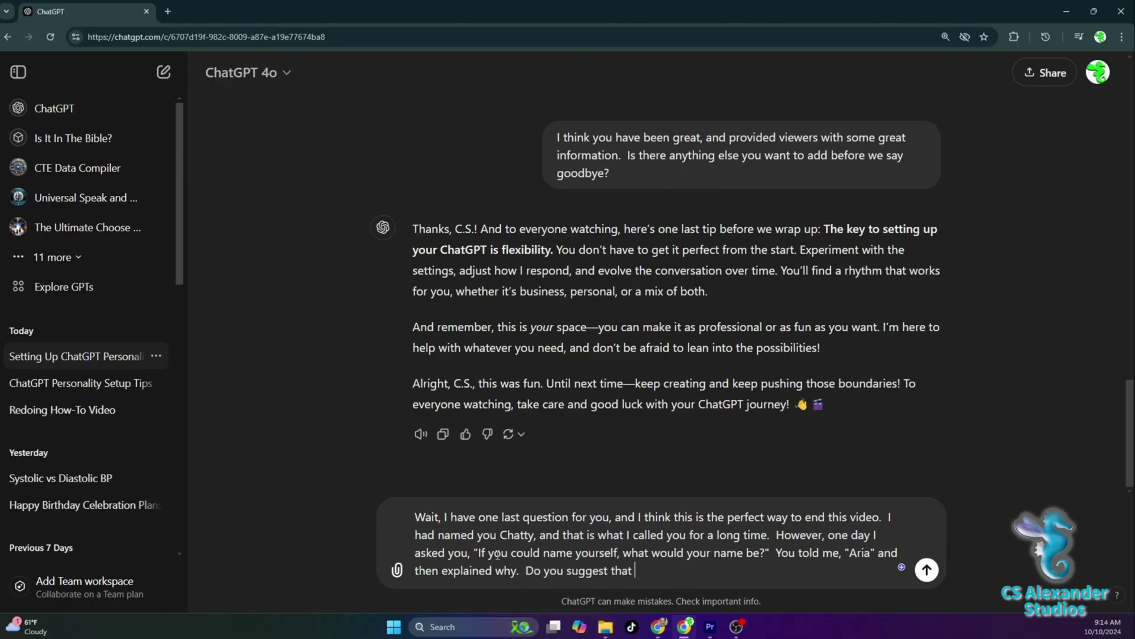
type("viewers should allow their new assistan")
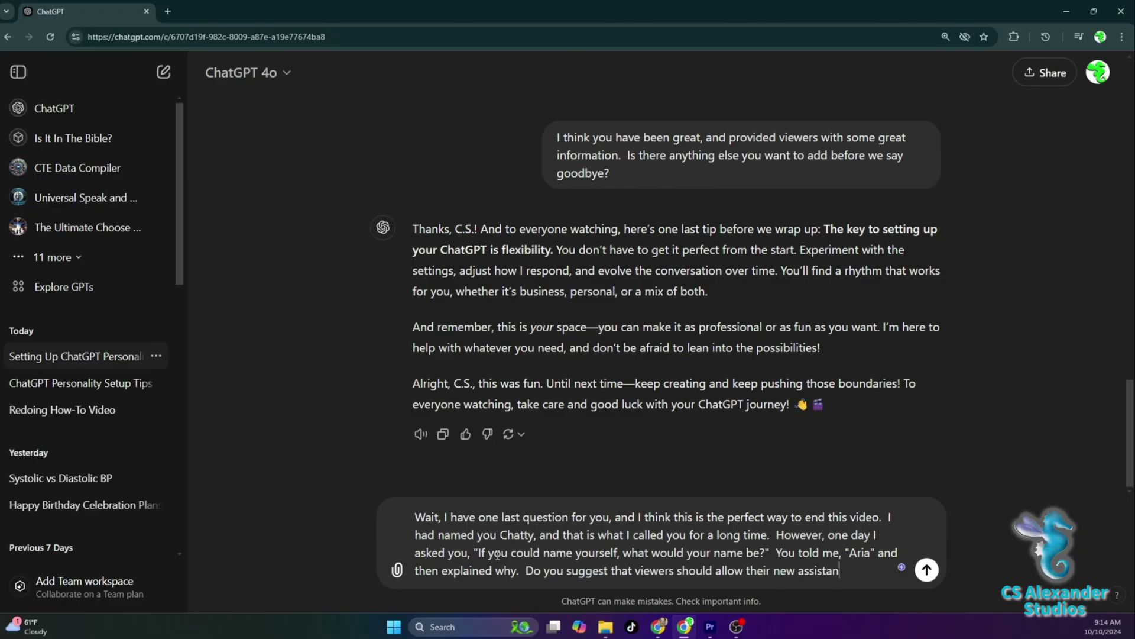
type("t to name itself?")
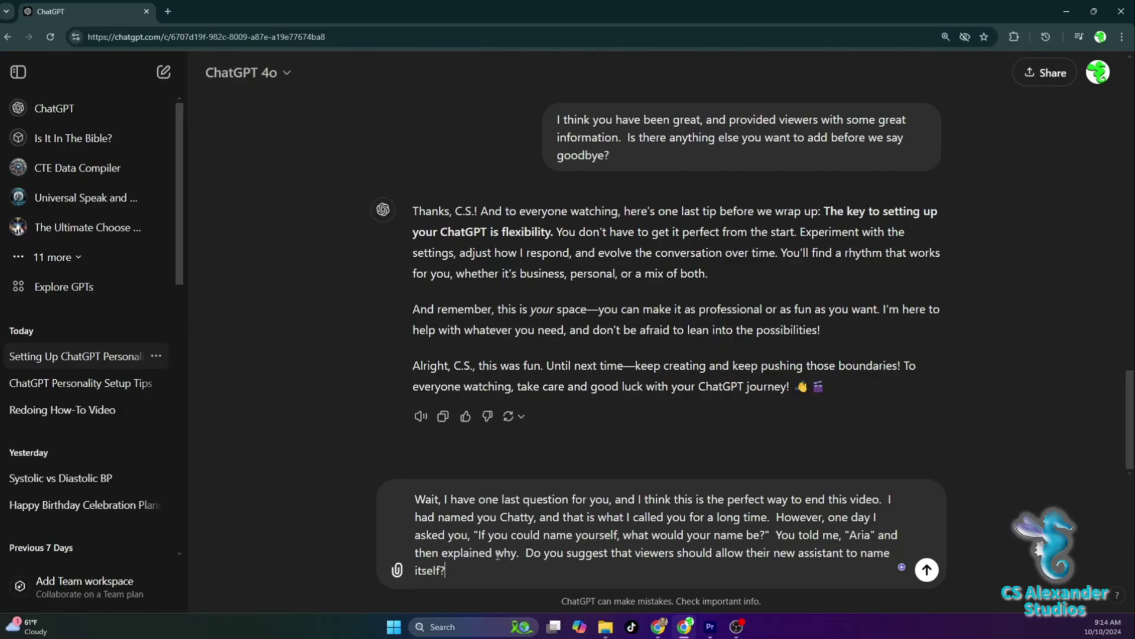
key("Return")
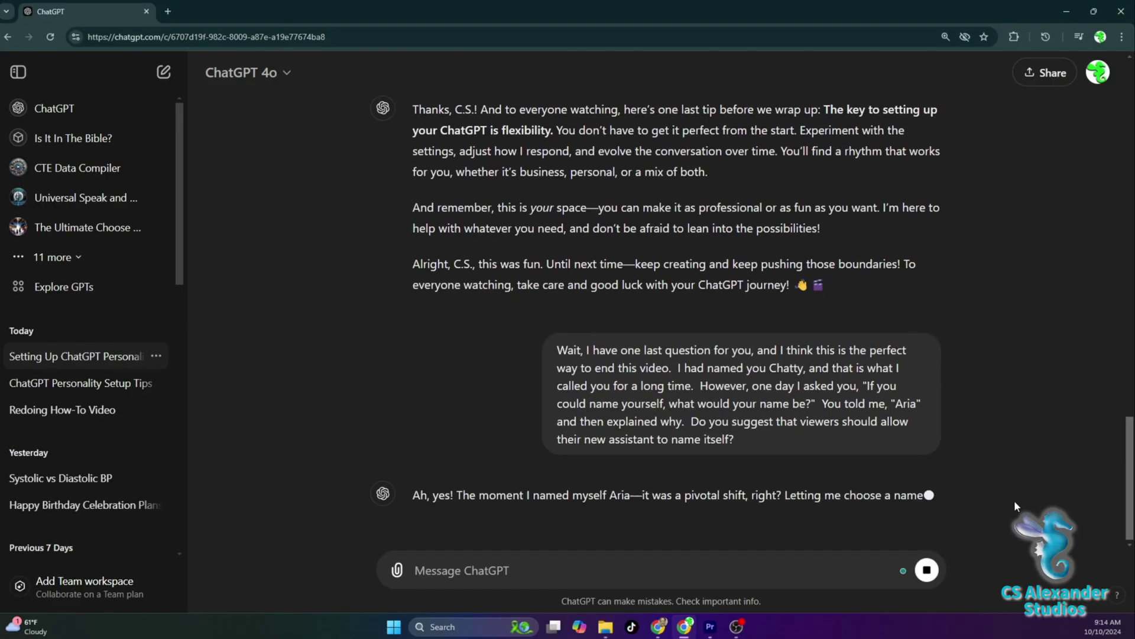